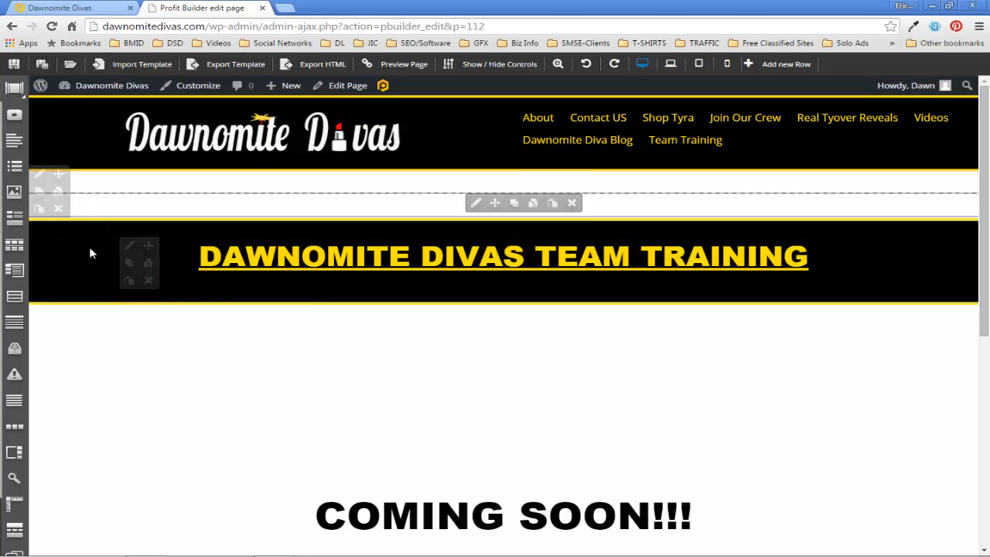
# Step: Open the settings of the "DAWNOMITE DIVAS TEAM TRAINING" row and review its dimension, border, shadow and background options
pyautogui.click(131, 265)
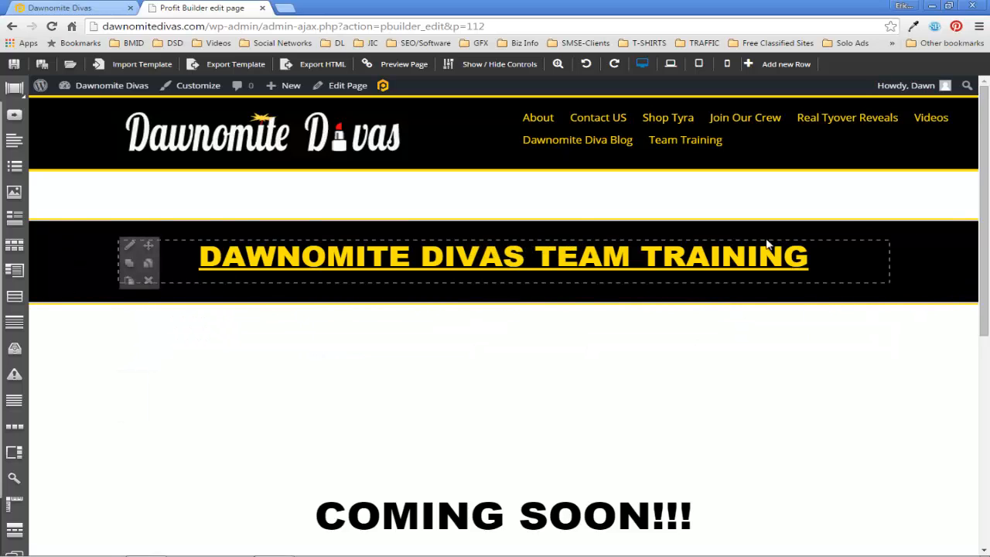
pyautogui.click(129, 248)
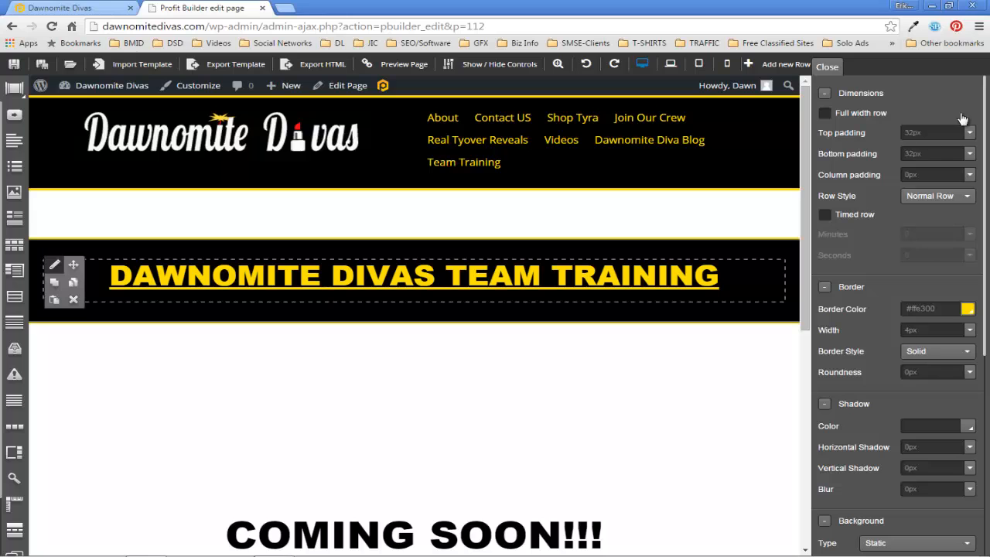
pyautogui.scroll(-6, 922, 219)
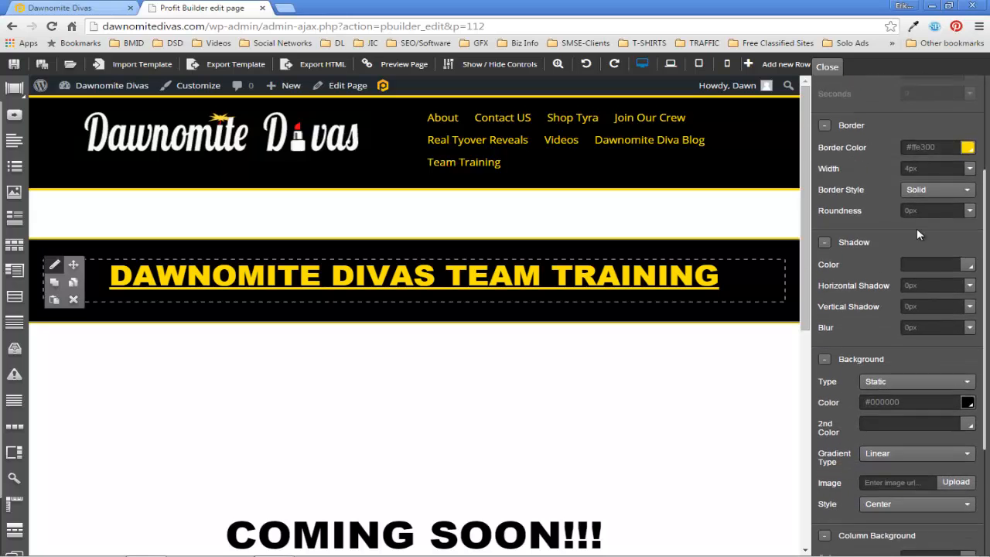
pyautogui.scroll(4, 917, 229)
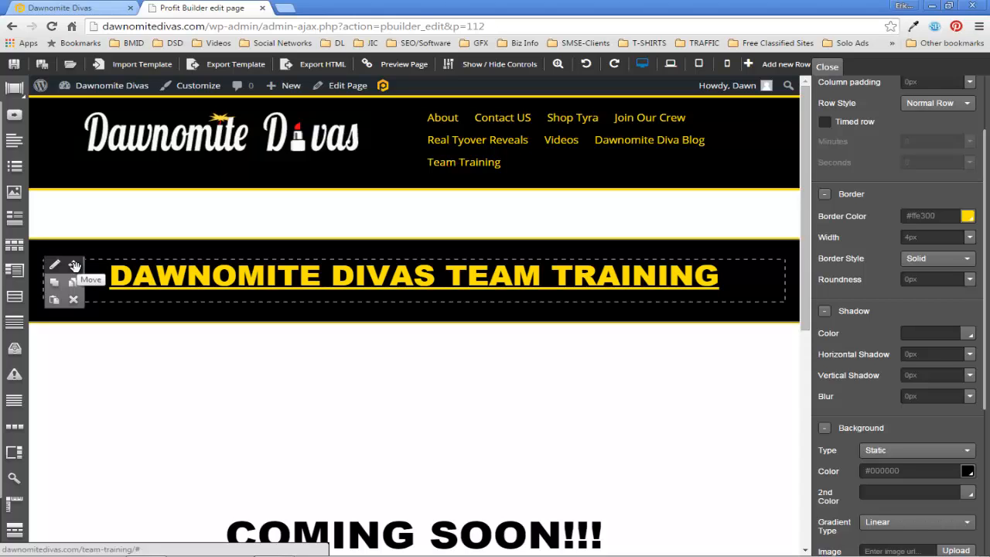
# Step: Duplicate the "DAWNOMITE DIVAS TEAM TRAINING" row and delete the duplicate beneath it
pyautogui.moveTo(74, 266); pyautogui.dragTo(288, 292)
pyautogui.moveTo(234, 292)
pyautogui.click(54, 283)
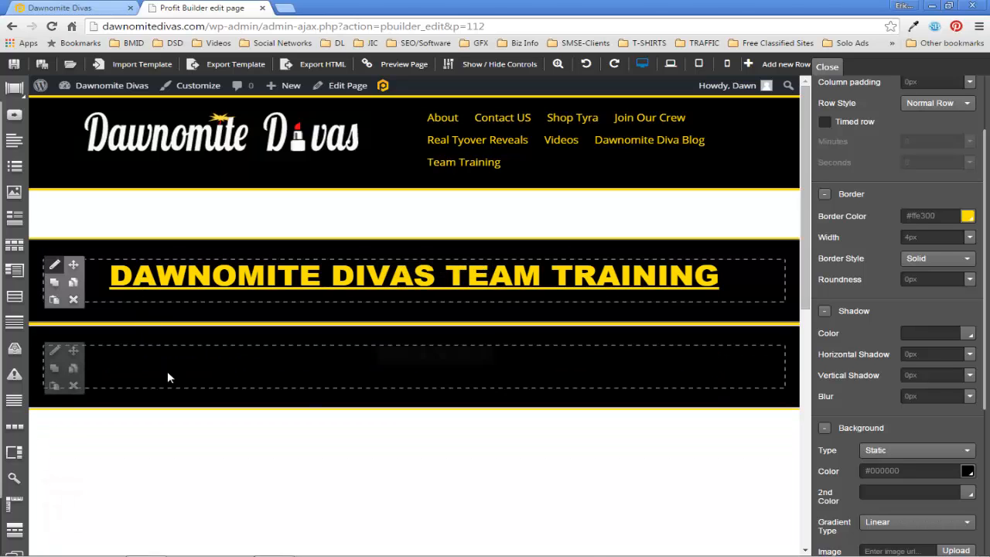
pyautogui.click(74, 386)
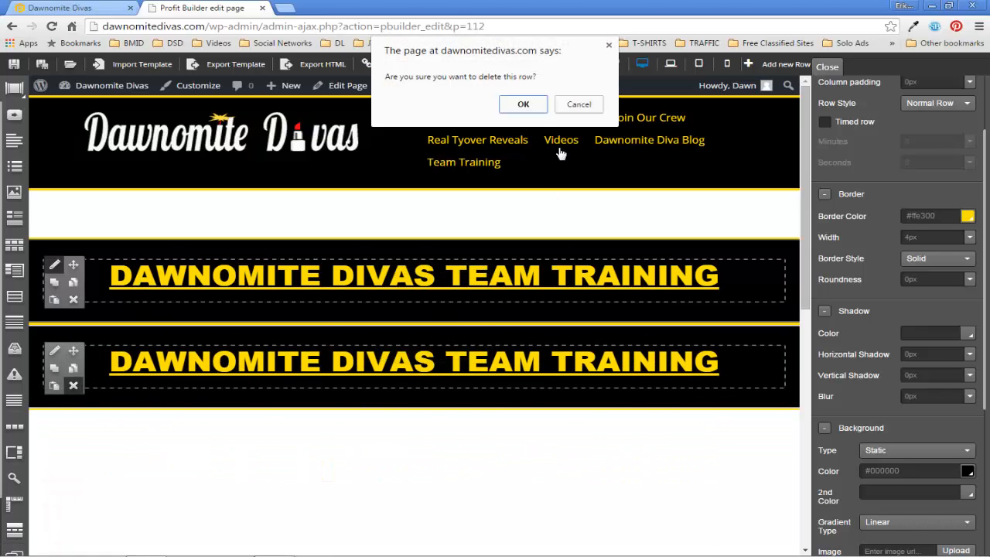
pyautogui.click(503, 104)
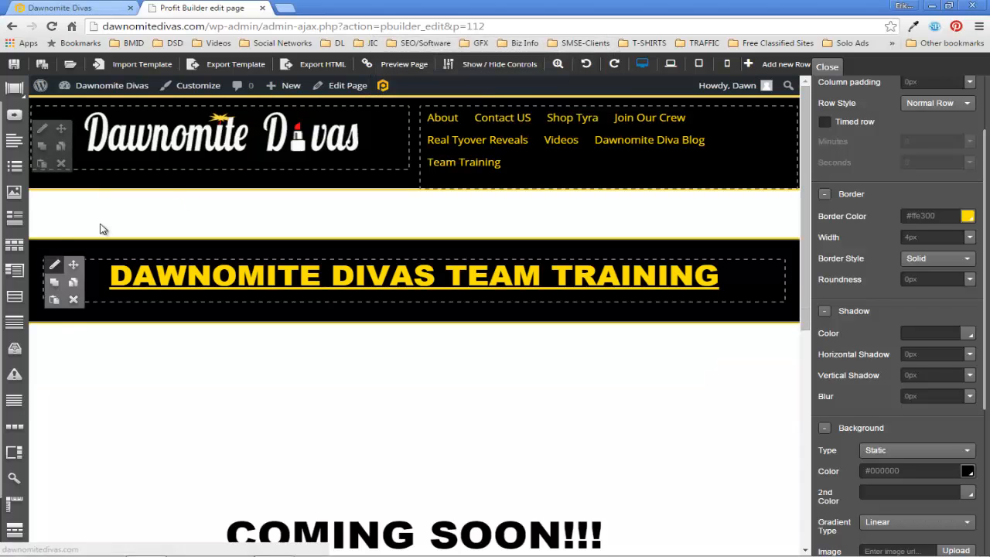
# Step: Copy the "DAWNOMITE DIVAS TEAM TRAINING" row and delete the original from the page
pyautogui.click(74, 284)
pyautogui.click(67, 304)
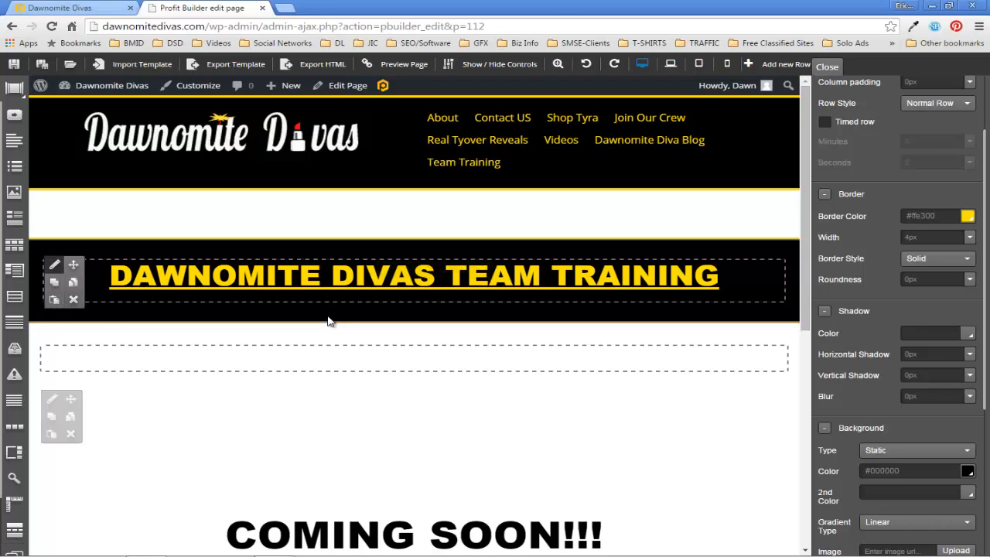
pyautogui.click(74, 301)
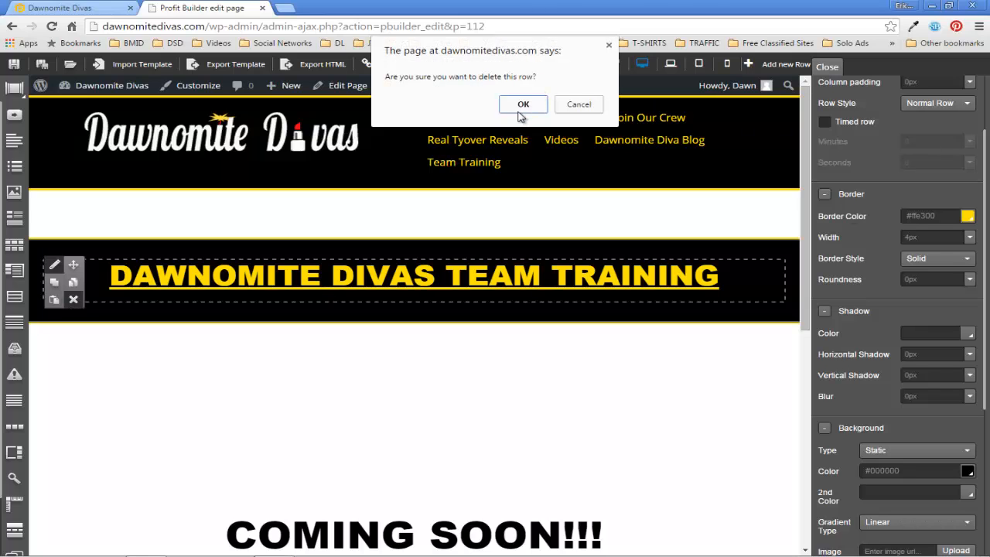
pyautogui.click(520, 110)
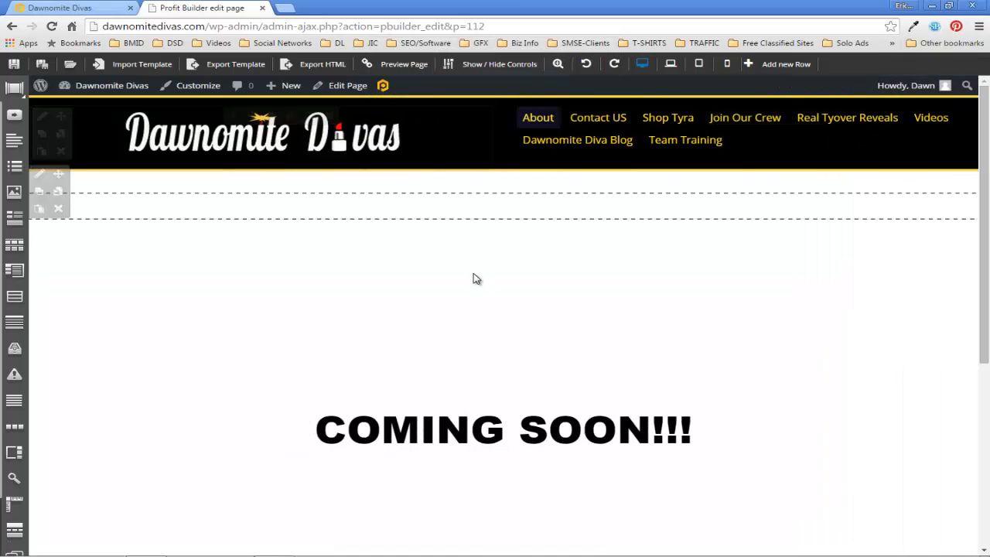
# Step: Undo the deletion of the team training row and delete the extra empty black row below it
pyautogui.click(553, 258)
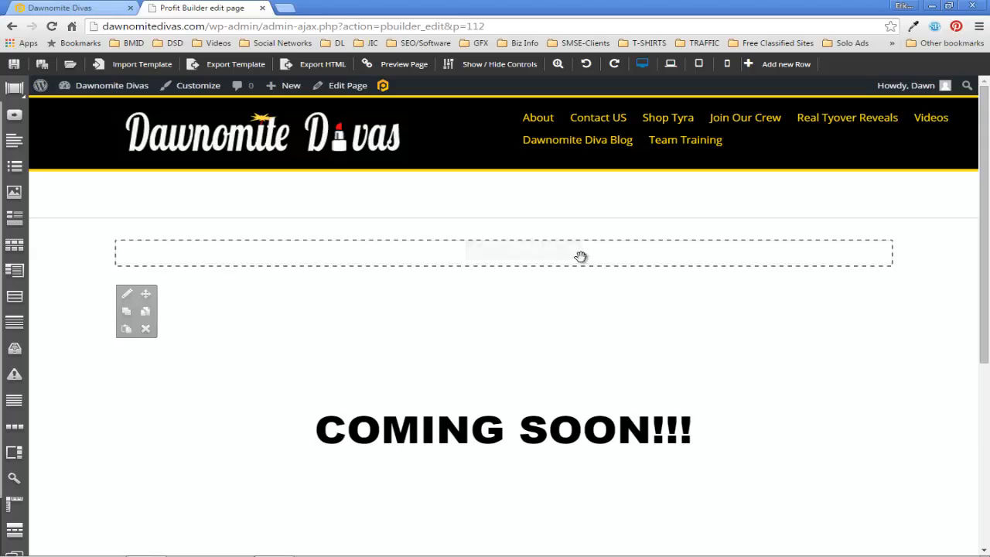
pyautogui.click(586, 65)
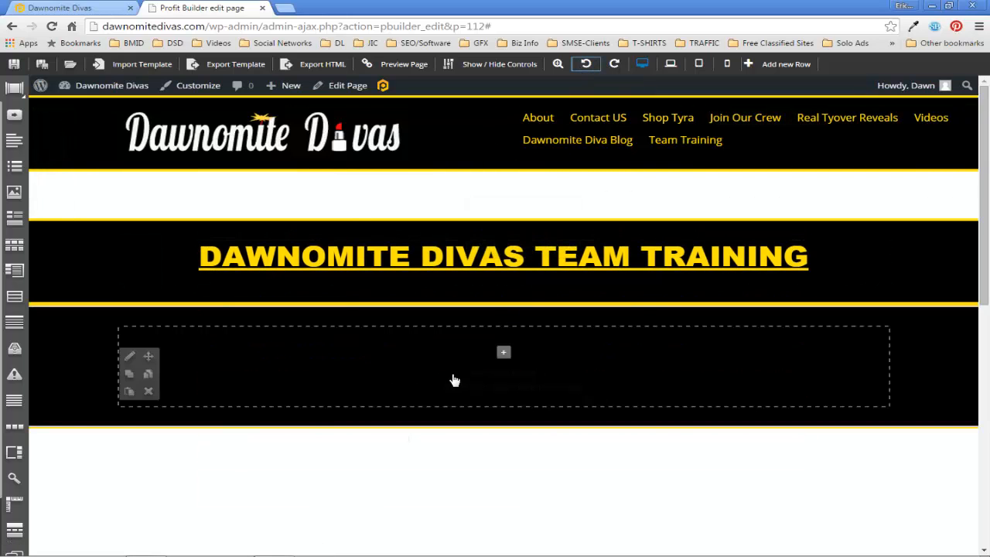
pyautogui.click(149, 390)
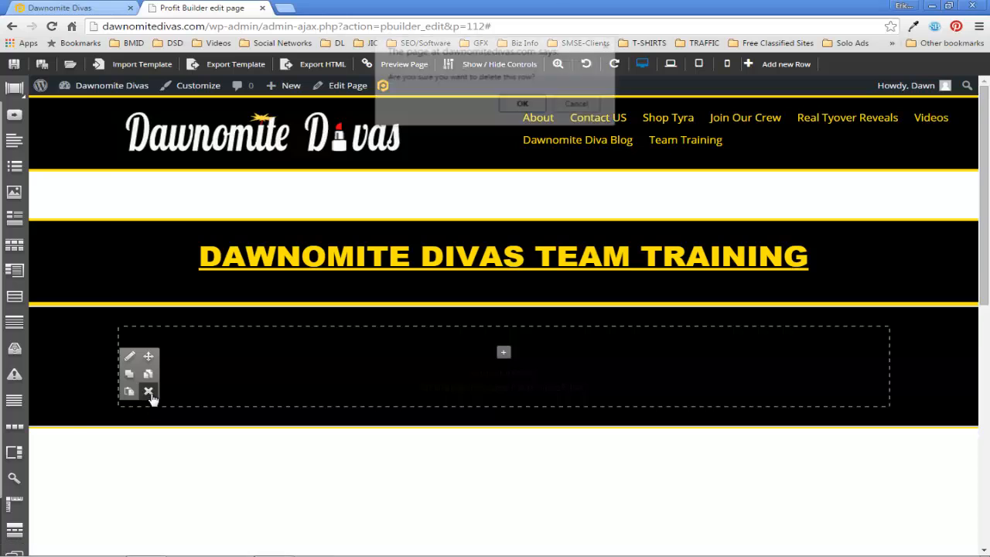
pyautogui.click(519, 105)
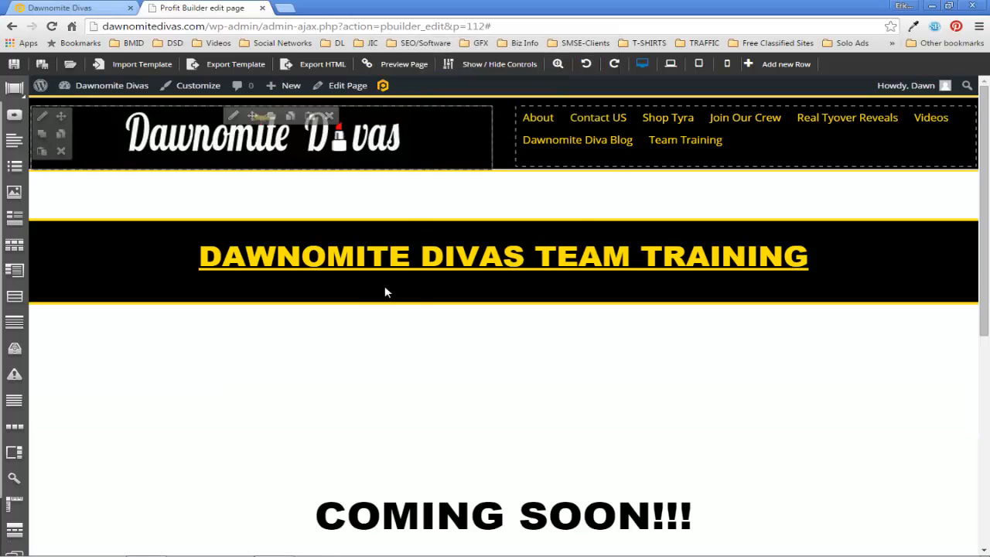
# Step: Duplicate the heading element inside the team training row and delete the duplicate heading
pyautogui.moveTo(319, 284)
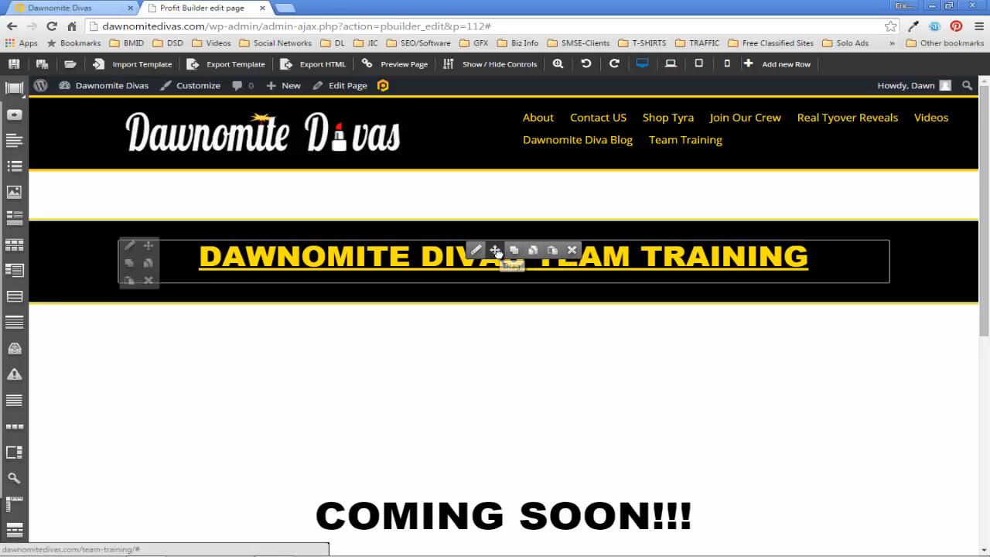
pyautogui.moveTo(495, 263)
pyautogui.mouseDown()
pyautogui.moveTo(521, 367)
pyautogui.moveTo(495, 256)
pyautogui.moveTo(495, 400)
pyautogui.moveTo(541, 502)
pyautogui.moveTo(498, 314)
pyautogui.moveTo(509, 262)
pyautogui.mouseUp()
pyautogui.click(513, 252)
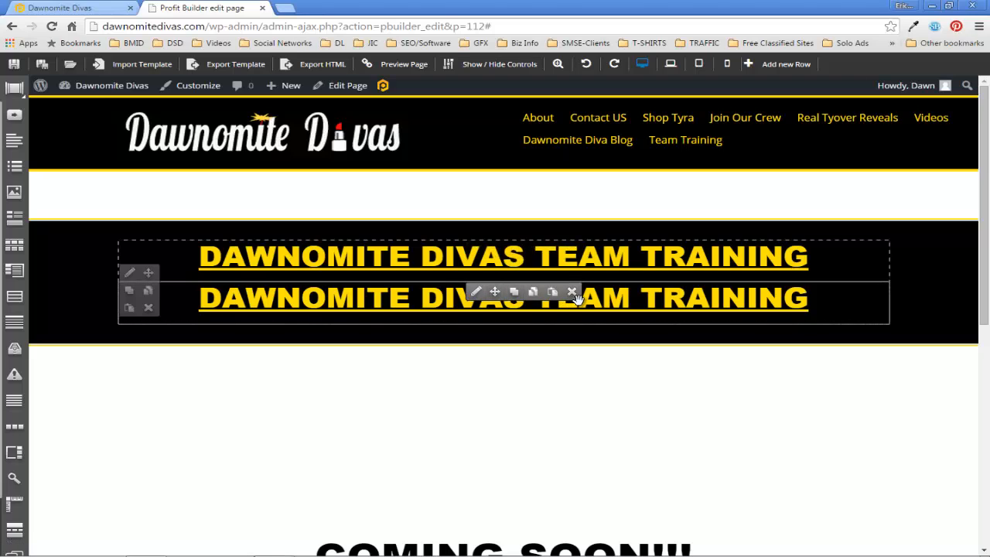
pyautogui.click(572, 294)
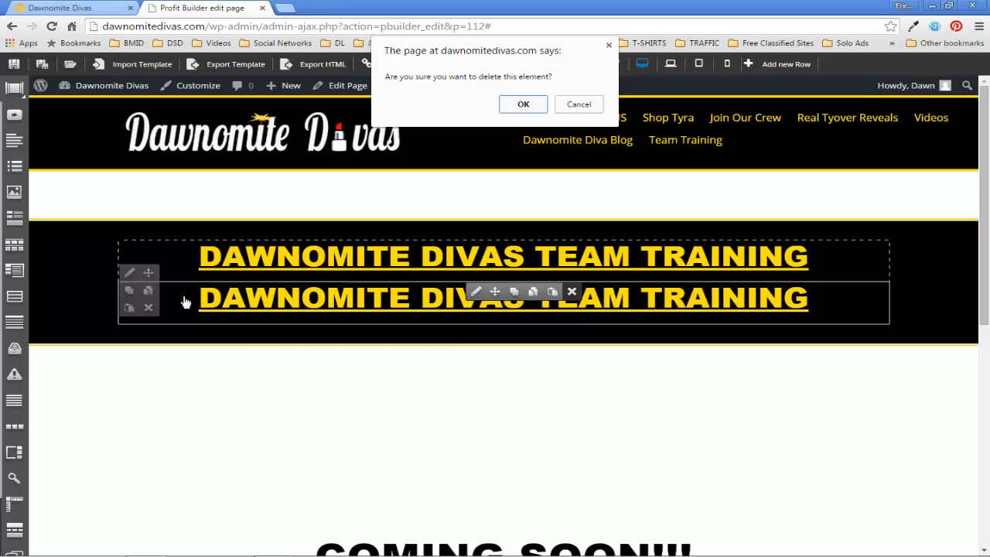
pyautogui.click(510, 110)
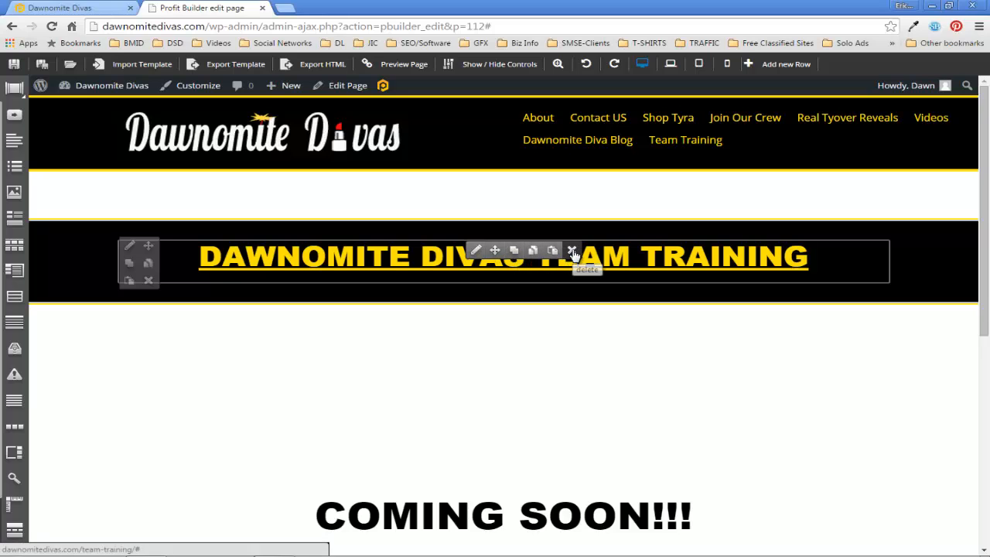
# Step: Delete the row containing the "COMING SOON!!!" heading
pyautogui.scroll(-1, 239, 341)
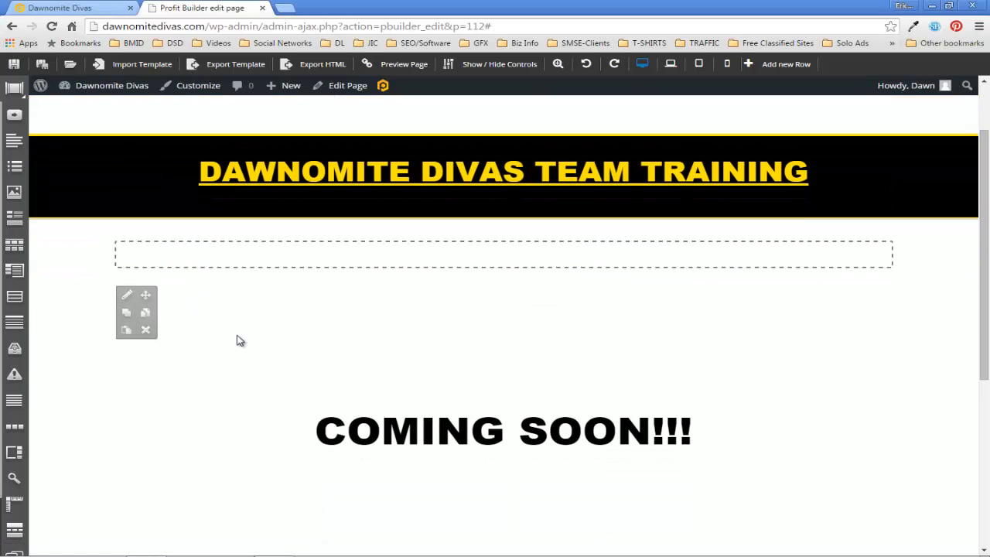
pyautogui.scroll(-1, 451, 415)
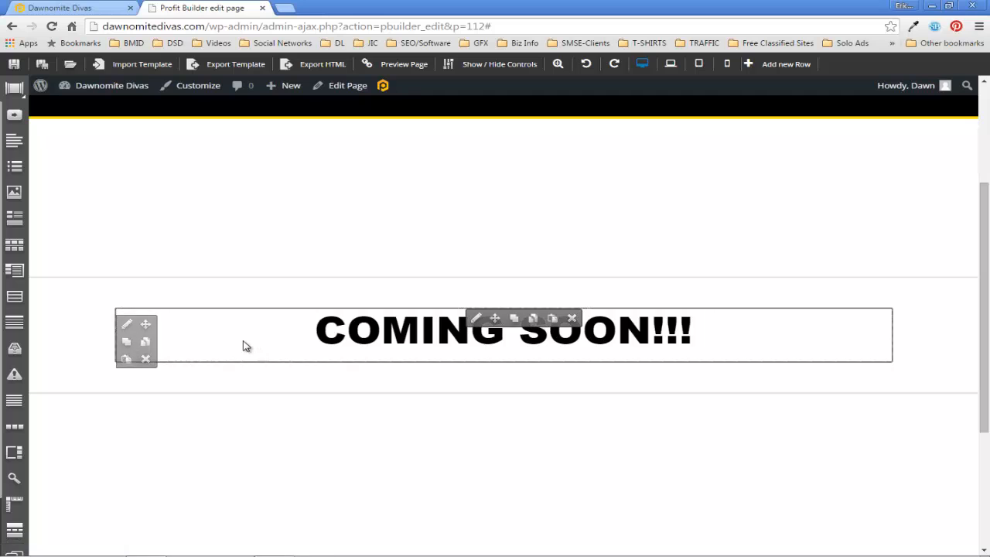
pyautogui.scroll(1, 243, 346)
pyautogui.scroll(1, 243, 345)
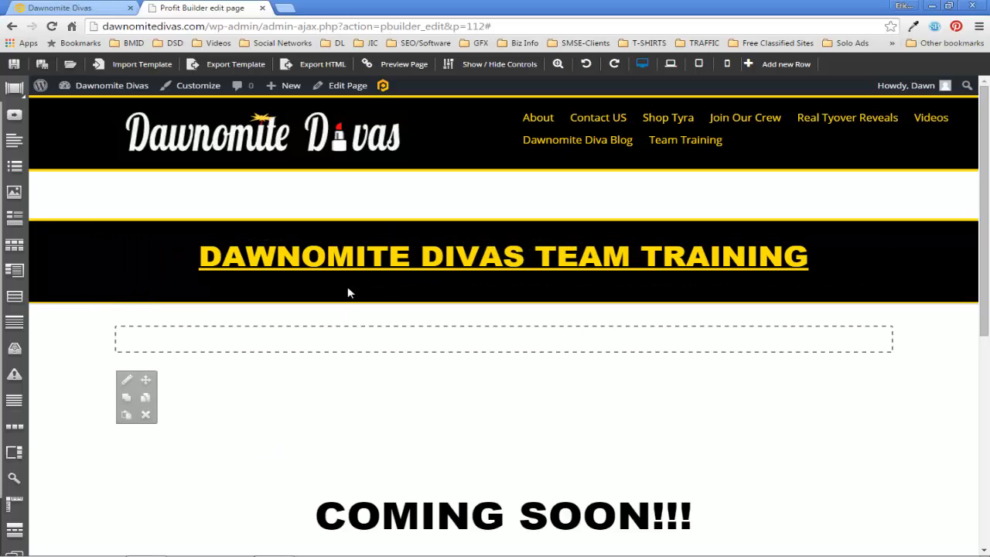
pyautogui.scroll(-2, 225, 375)
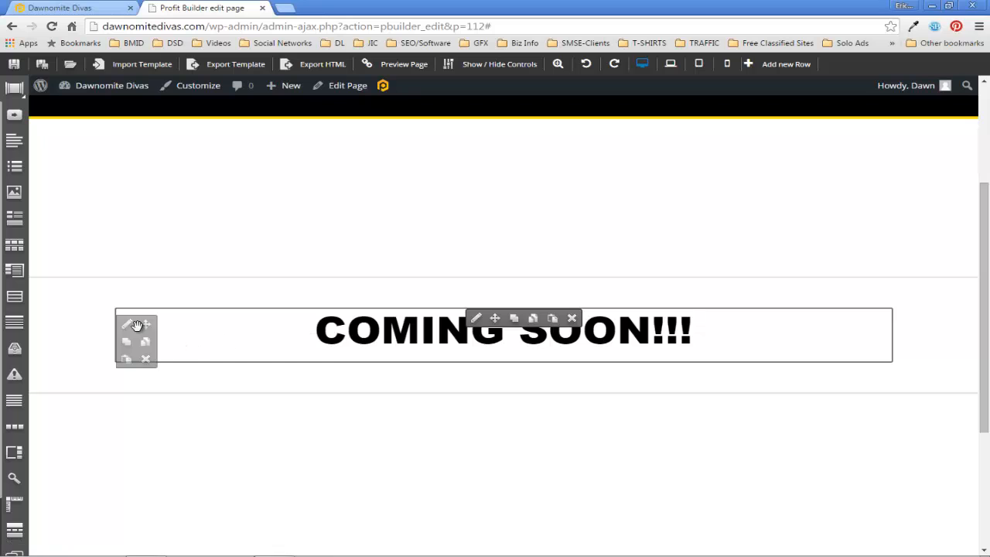
pyautogui.click(144, 360)
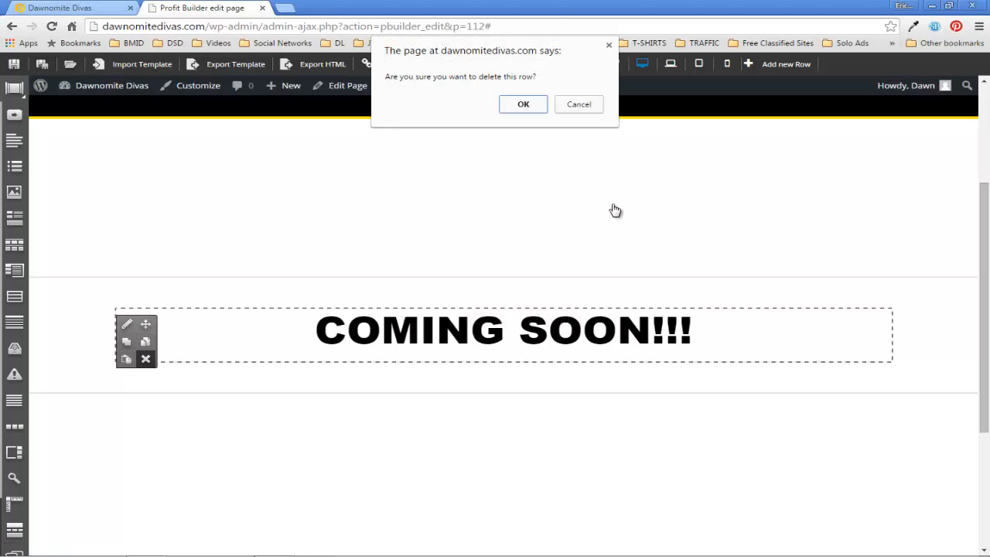
pyautogui.click(531, 104)
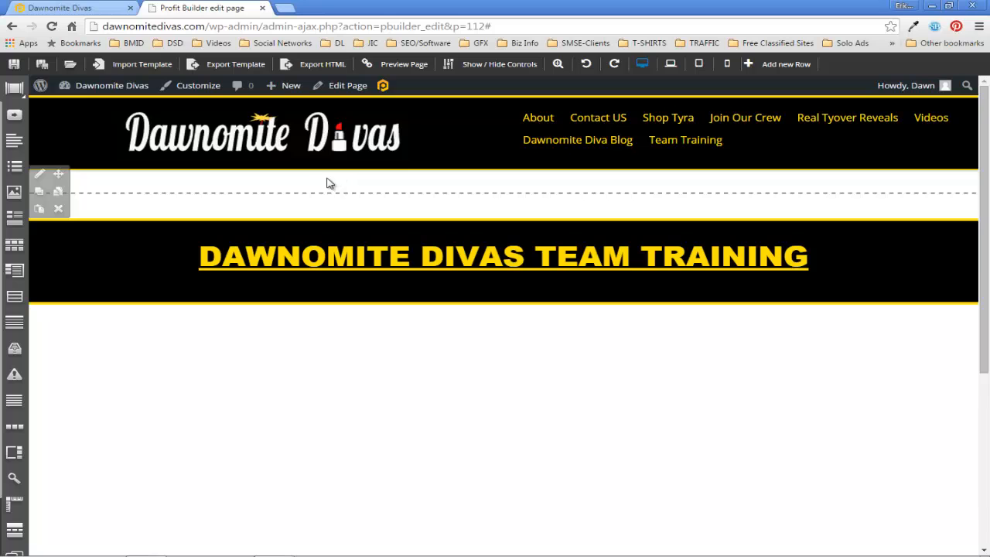
# Step: Delete the empty row directly above the footer, keeping the empty row under the team training heading
pyautogui.scroll(-5, 249, 313)
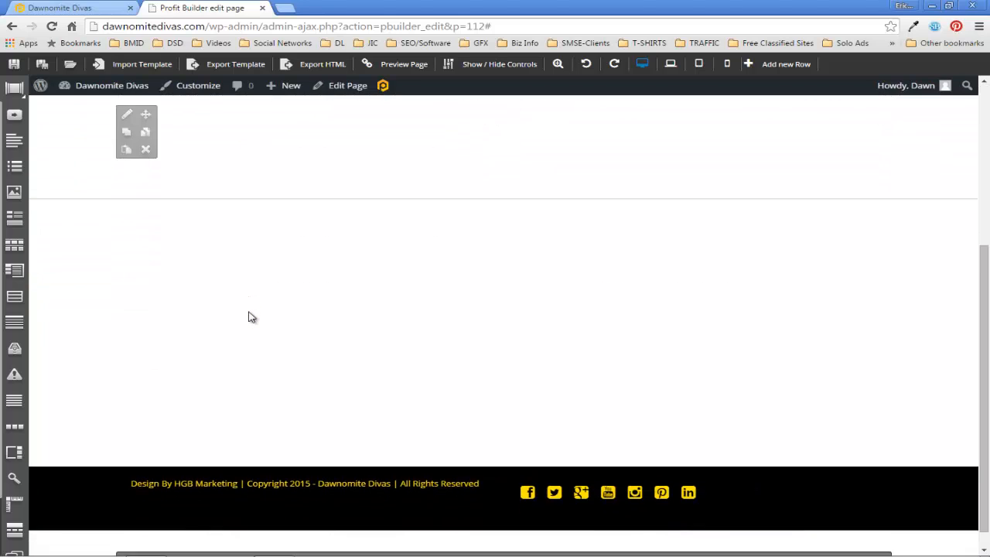
pyautogui.scroll(5, 473, 139)
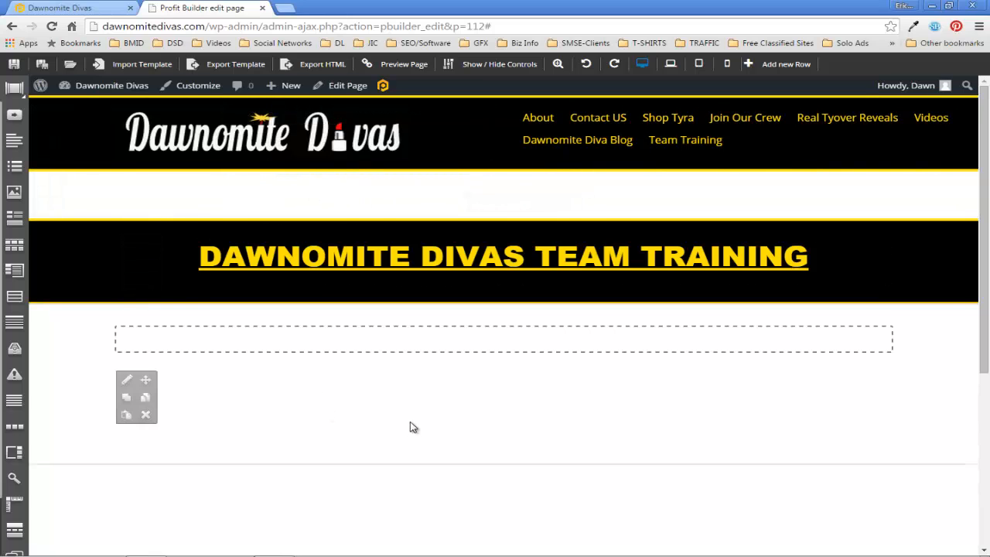
pyautogui.scroll(-3, 413, 427)
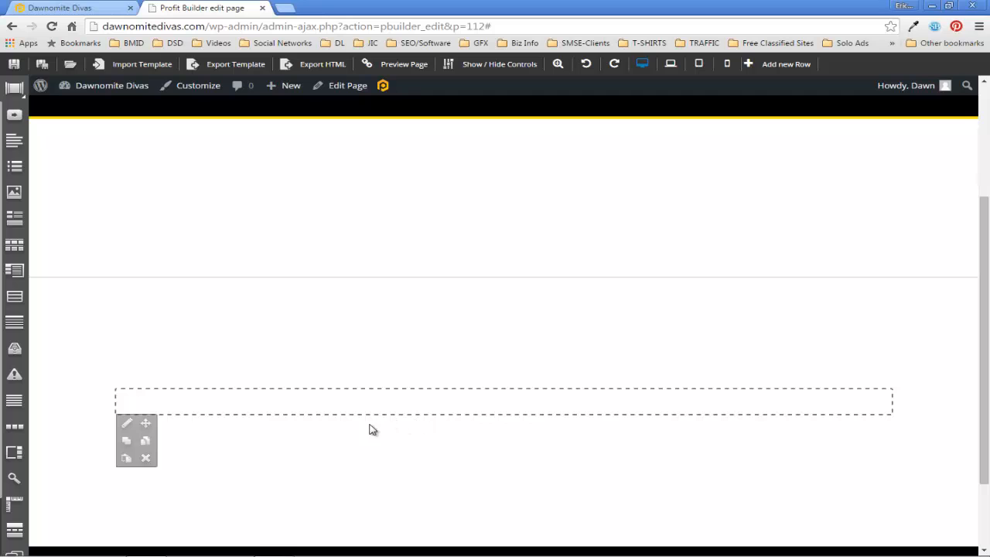
pyautogui.scroll(-1, 363, 433)
pyautogui.scroll(3, 358, 436)
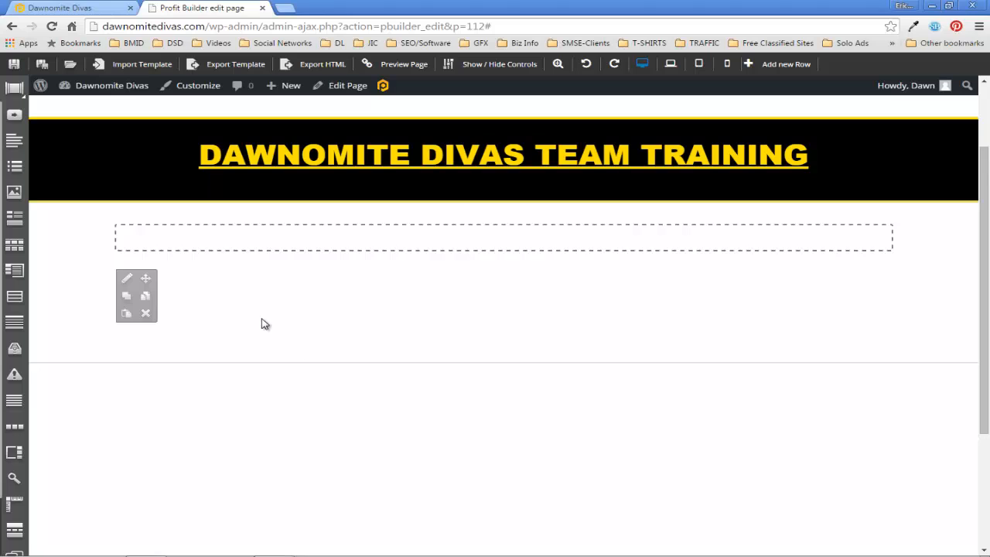
pyautogui.scroll(-3, 263, 323)
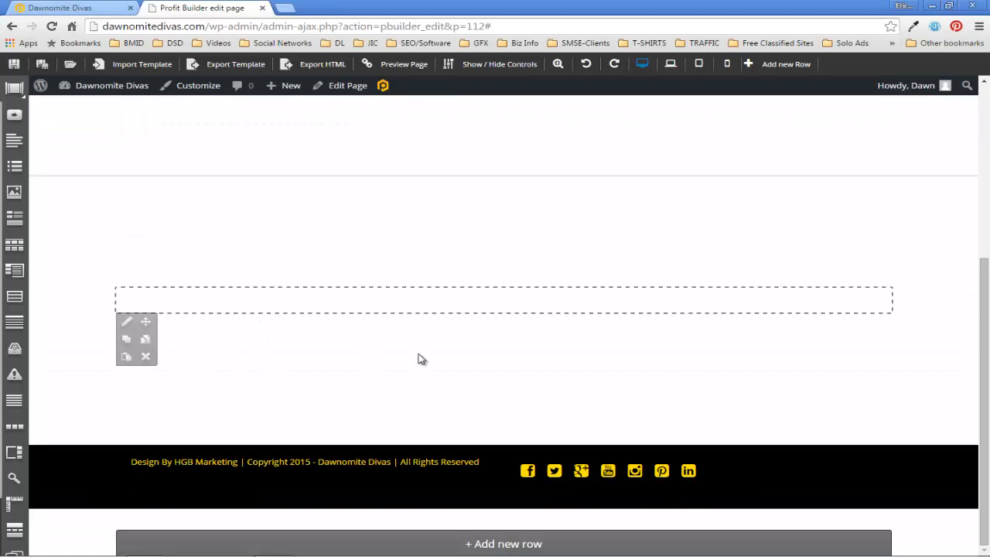
pyautogui.click(145, 356)
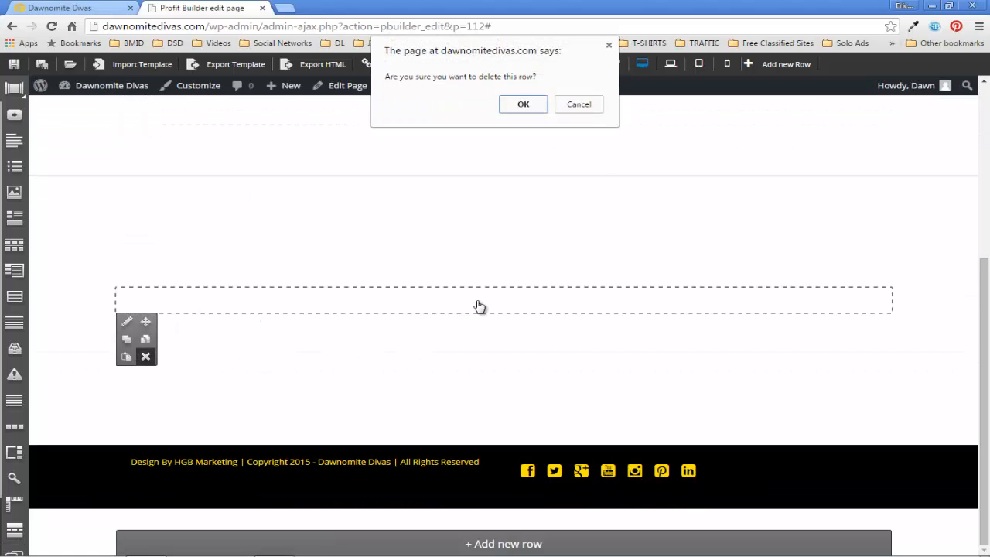
pyautogui.click(516, 107)
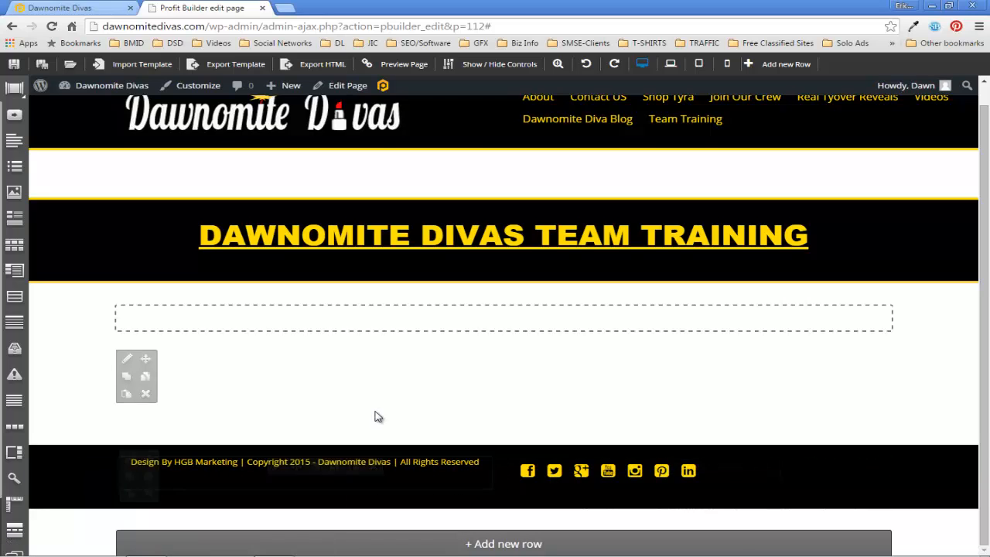
# Step: Copy the header row with the logo and navigation menu and paste it at the footer row
pyautogui.scroll(1, 375, 414)
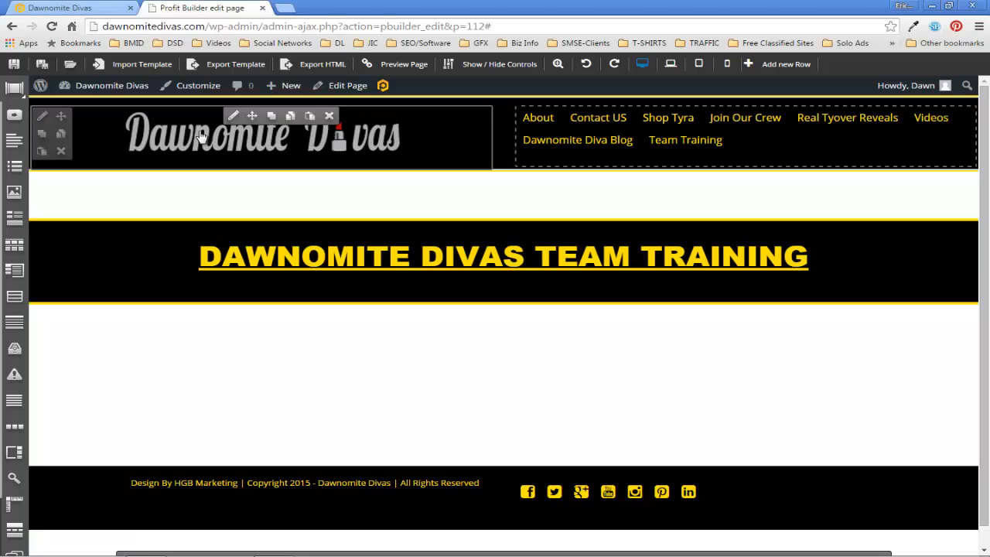
pyautogui.click(62, 138)
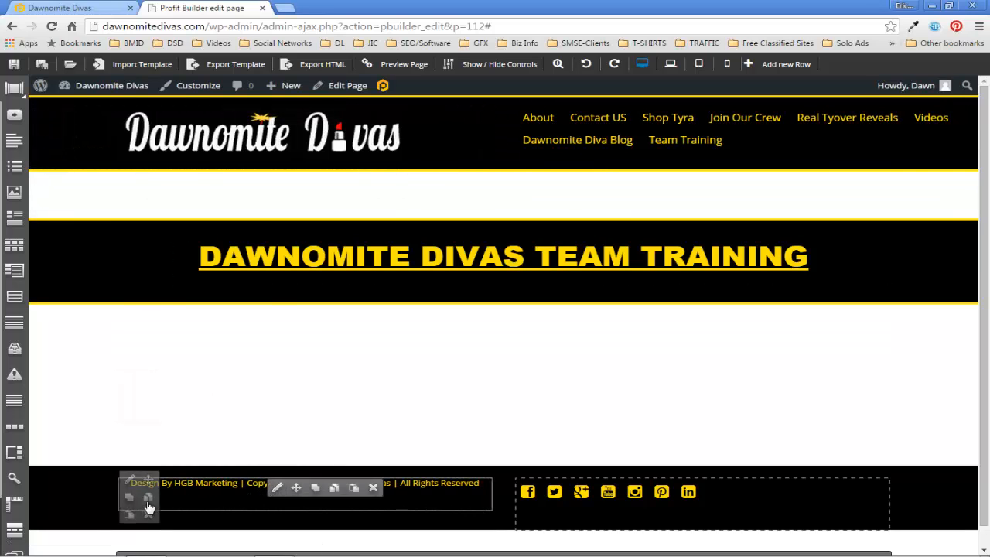
pyautogui.click(128, 515)
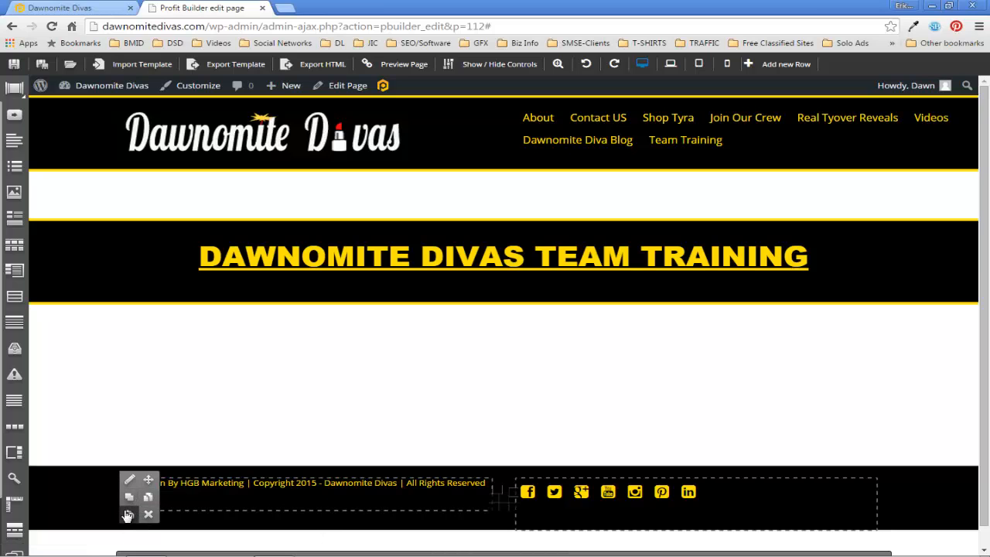
pyautogui.click(128, 515)
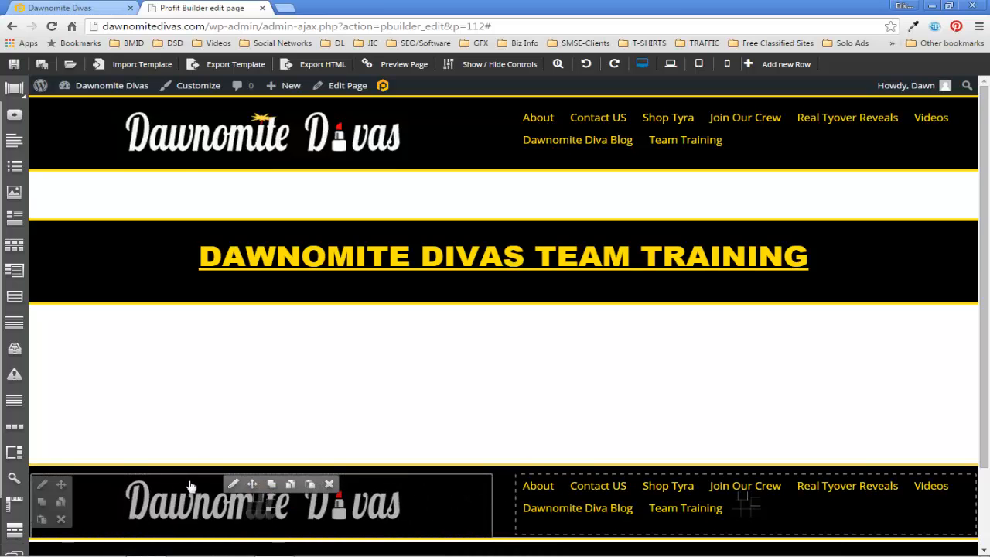
# Step: Try to move the copyright text element from the original footer row into the pasted logo and menu row
pyautogui.scroll(-2, 190, 486)
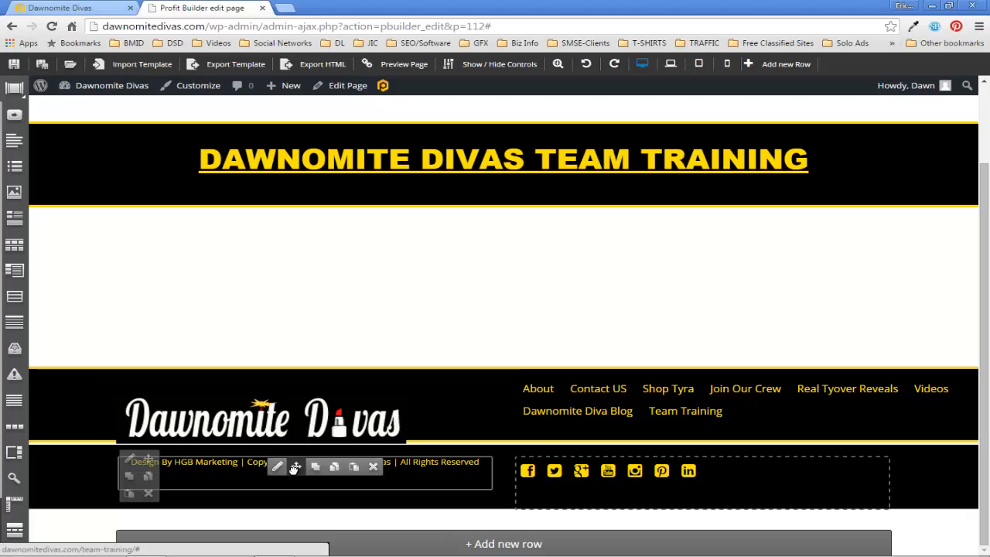
pyautogui.moveTo(295, 467); pyautogui.dragTo(296, 438)
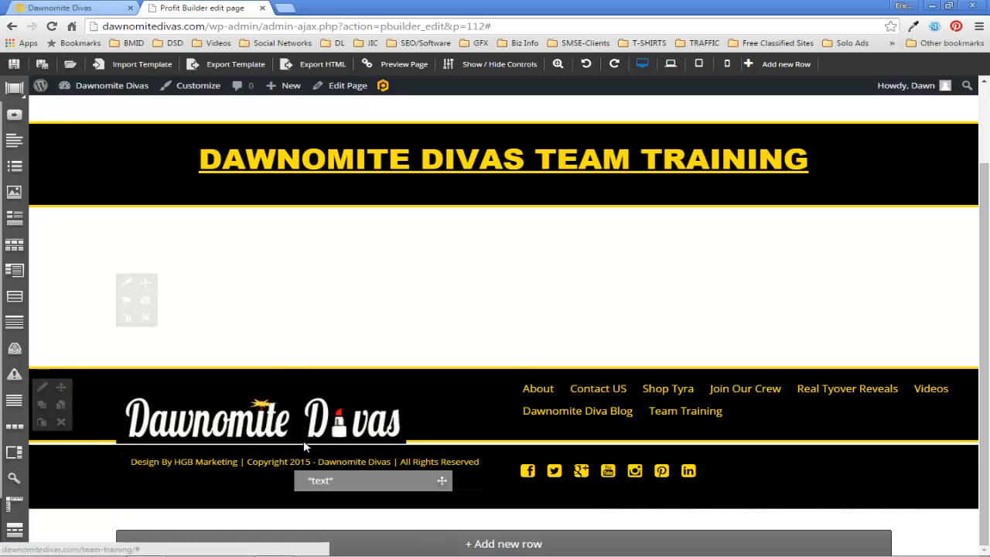
pyautogui.click(300, 486)
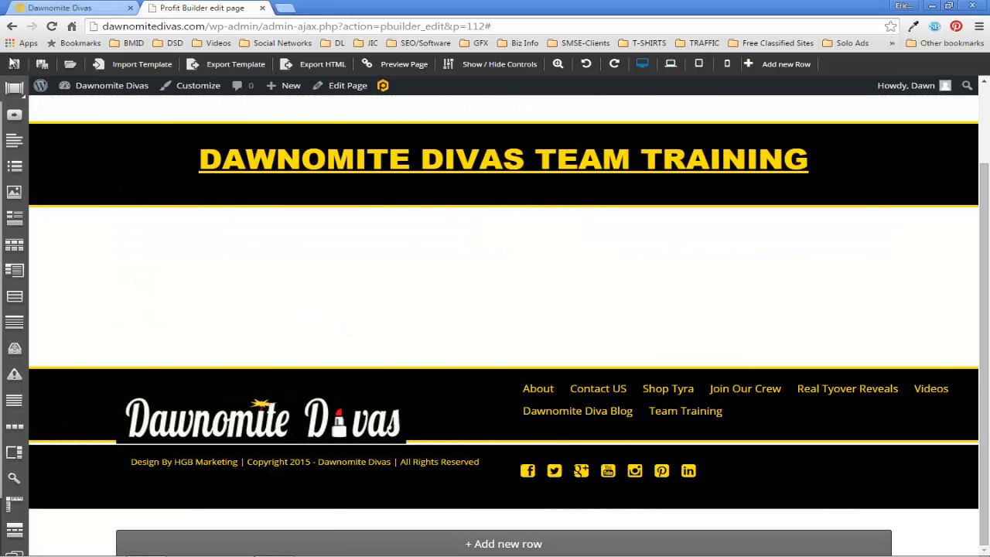
# Step: Save the page, leave the builder and reopen the Team Training page in Live Edit
pyautogui.click(14, 69)
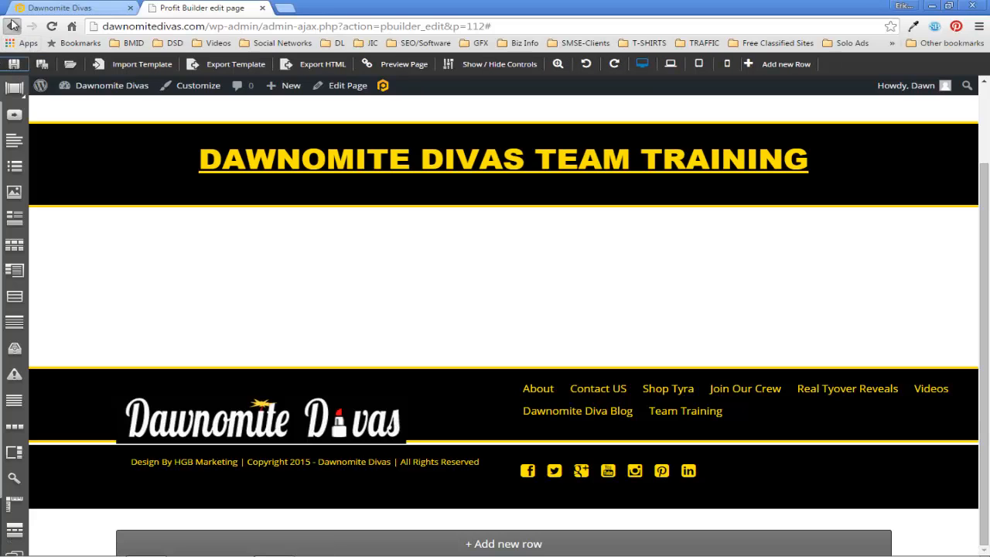
pyautogui.click(12, 26)
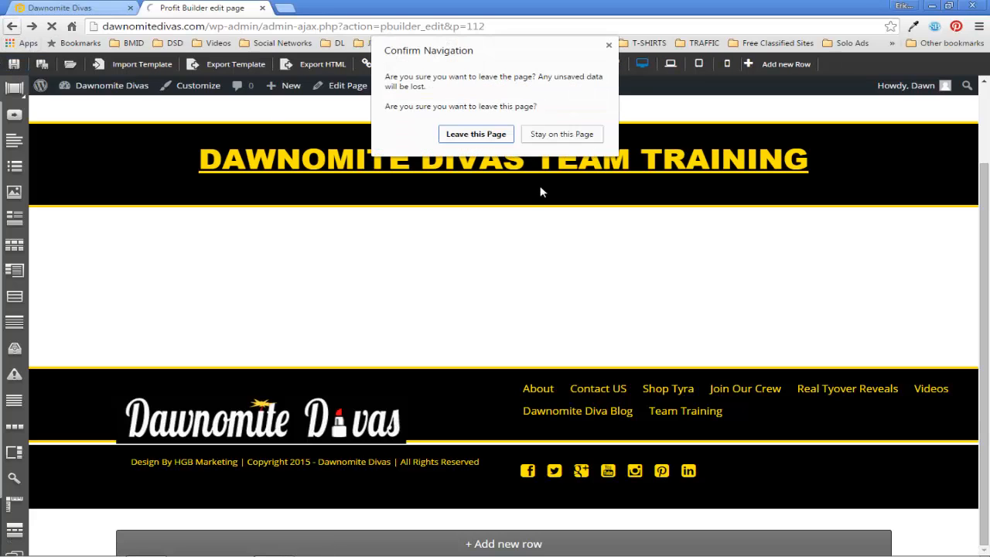
pyautogui.click(476, 135)
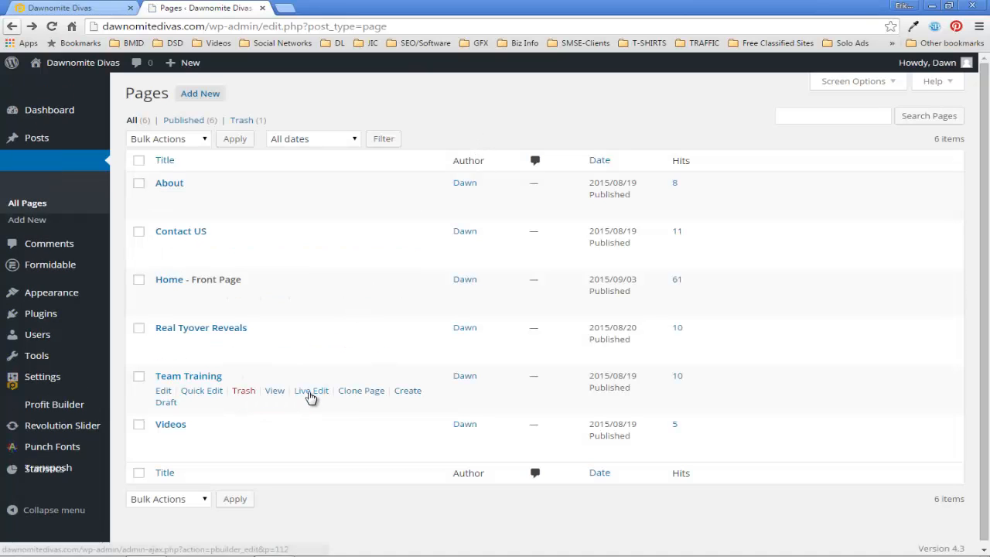
pyautogui.click(311, 393)
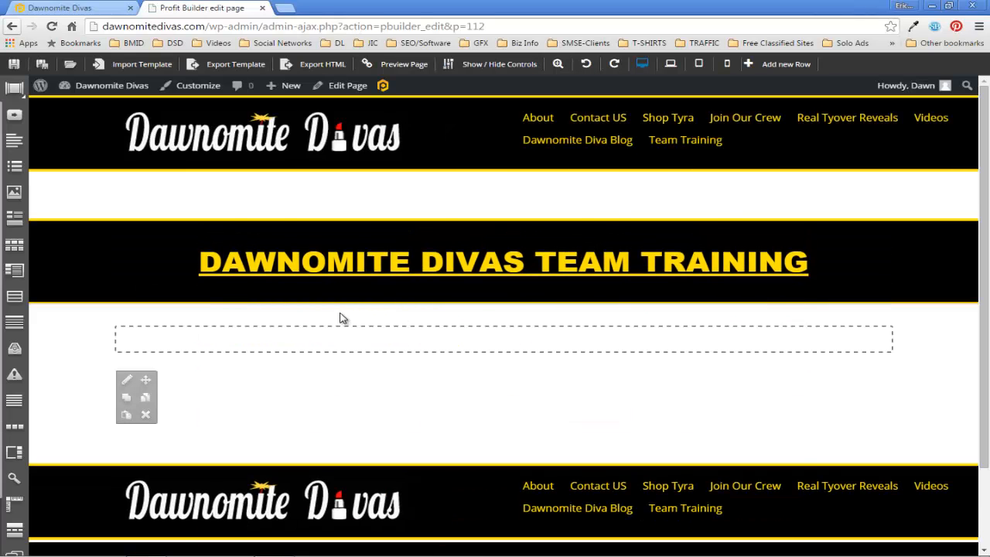
# Step: Move the copyright text above the pasted row's logo and the social icons above its navigation menu
pyautogui.scroll(-2, 341, 318)
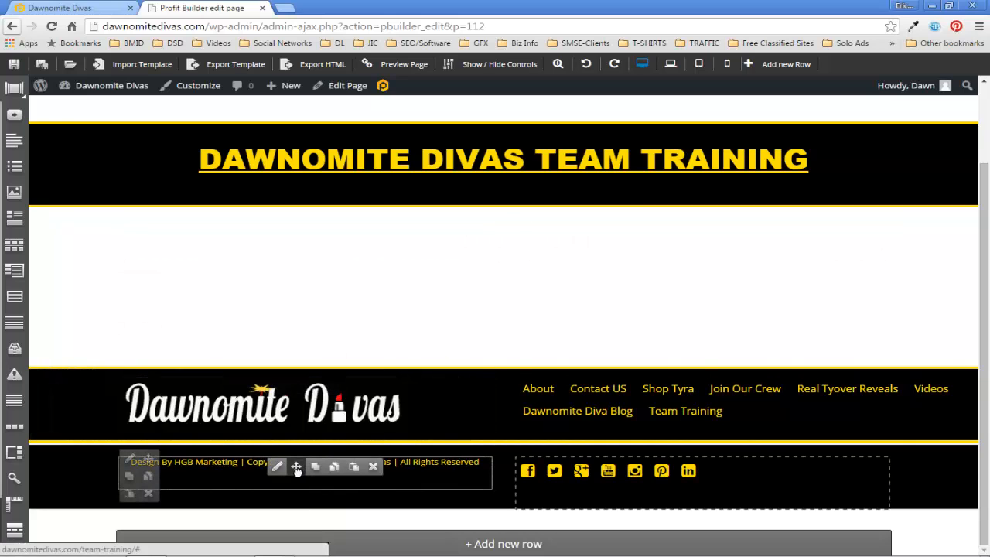
pyautogui.moveTo(296, 467); pyautogui.dragTo(292, 397)
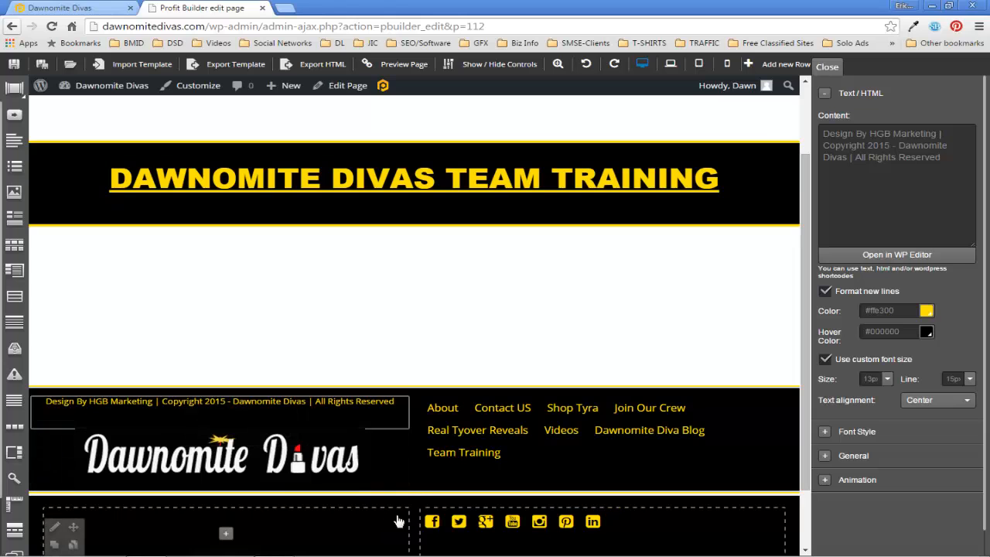
pyautogui.moveTo(593, 518); pyautogui.dragTo(570, 411)
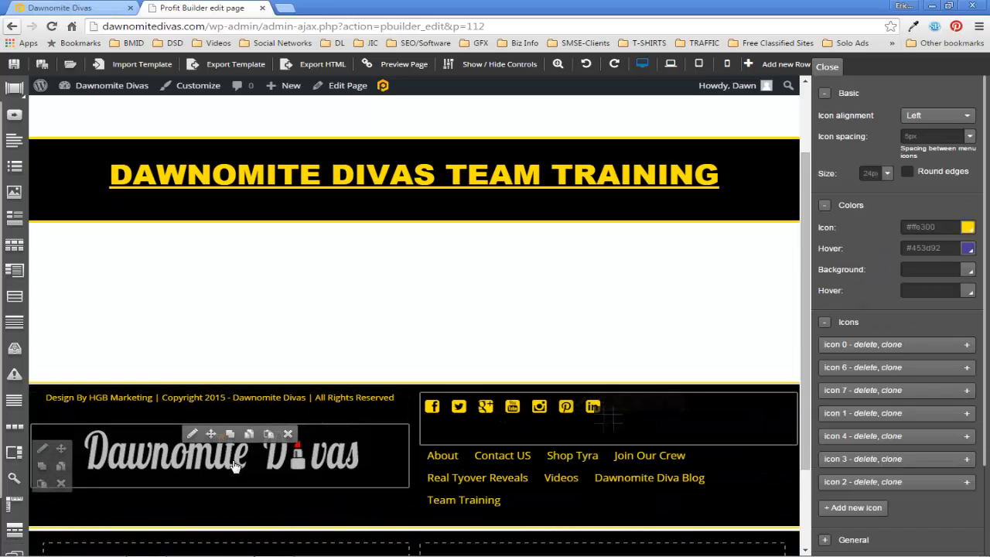
# Step: Delete the logo and the navigation menu from the pasted footer row, keeping the copyright text and social icons
pyautogui.click(288, 433)
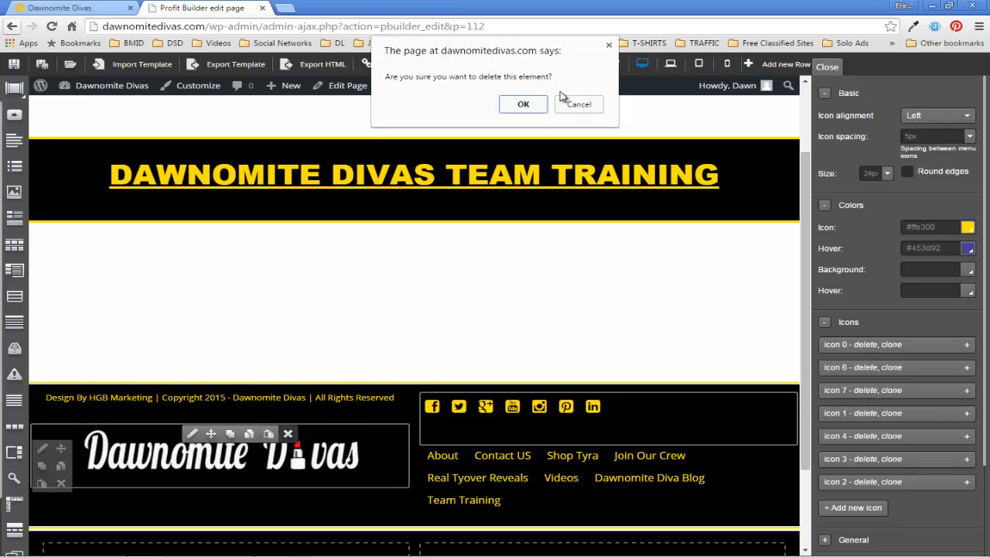
pyautogui.click(523, 104)
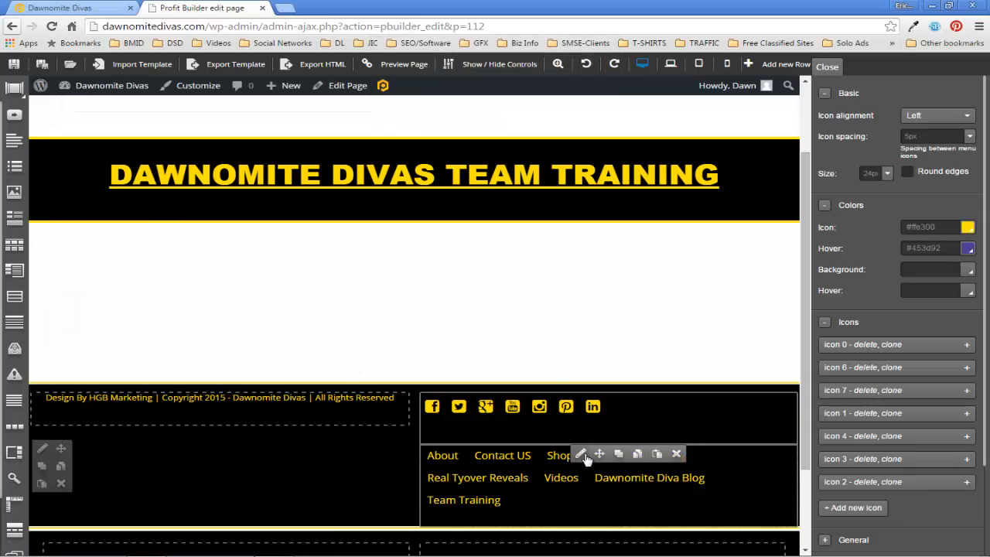
pyautogui.click(676, 453)
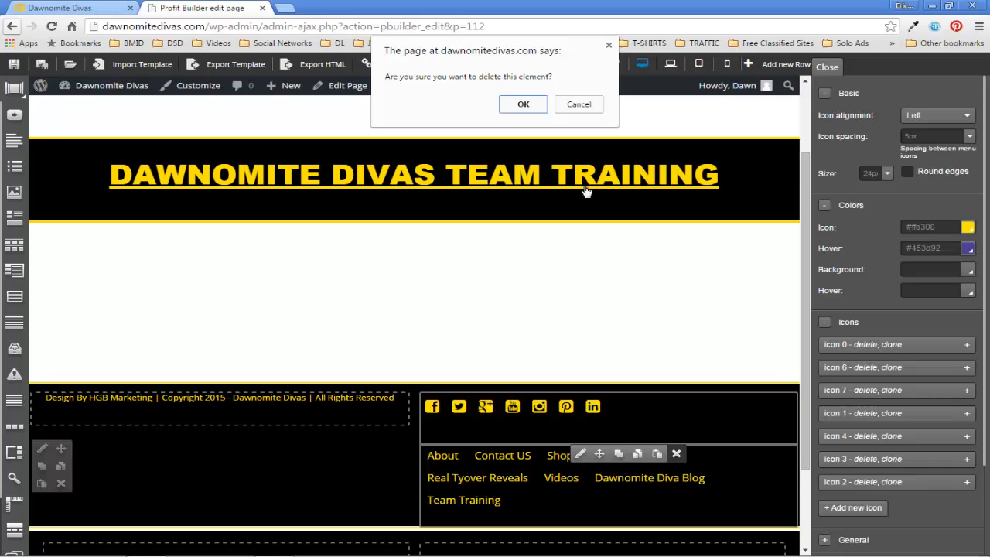
pyautogui.click(517, 106)
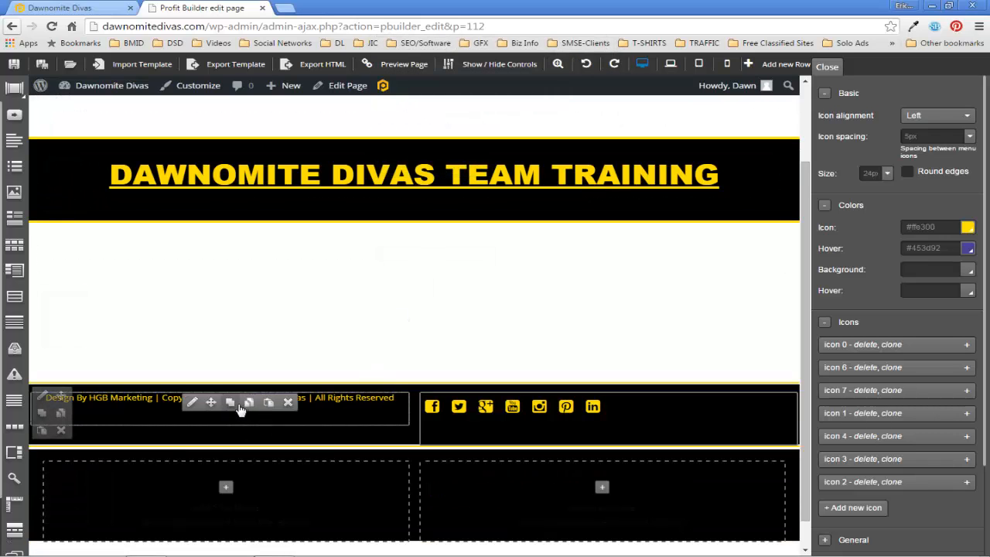
# Step: Delete the emptied original footer row beneath the copyright and social icons row
pyautogui.scroll(-1, 161, 491)
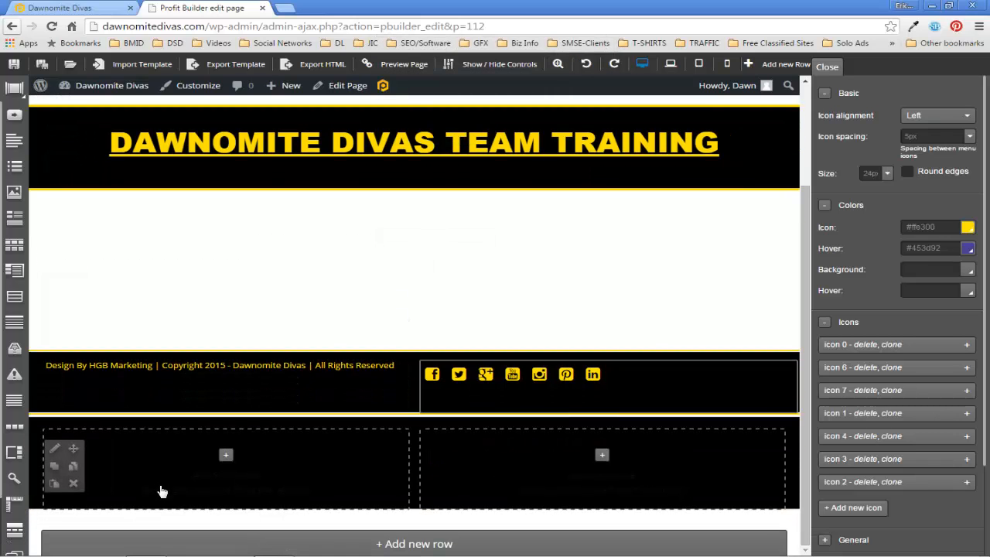
pyautogui.click(74, 483)
pyautogui.click(529, 106)
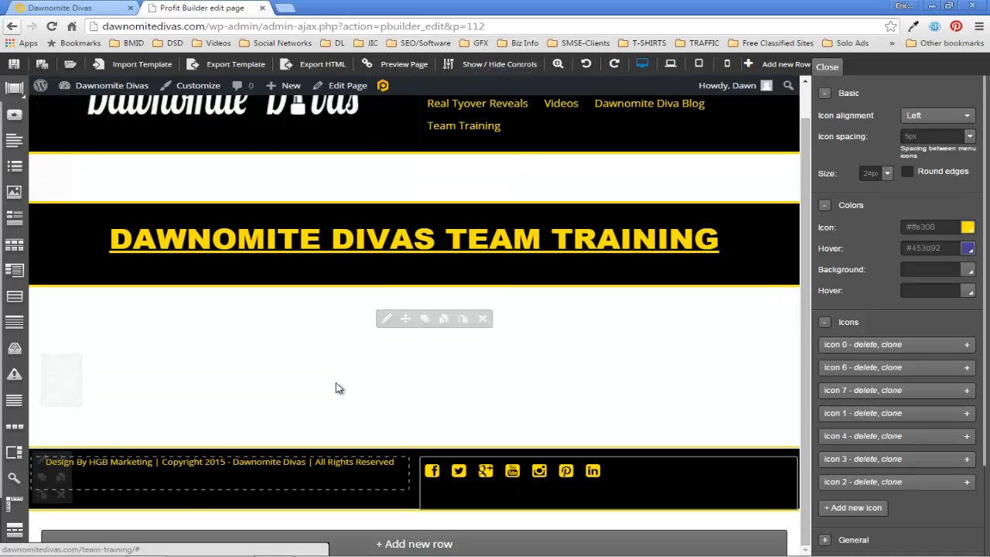
# Step: Add a new row with the two halves layout and move it directly under the team training heading row
pyautogui.scroll(1, 333, 361)
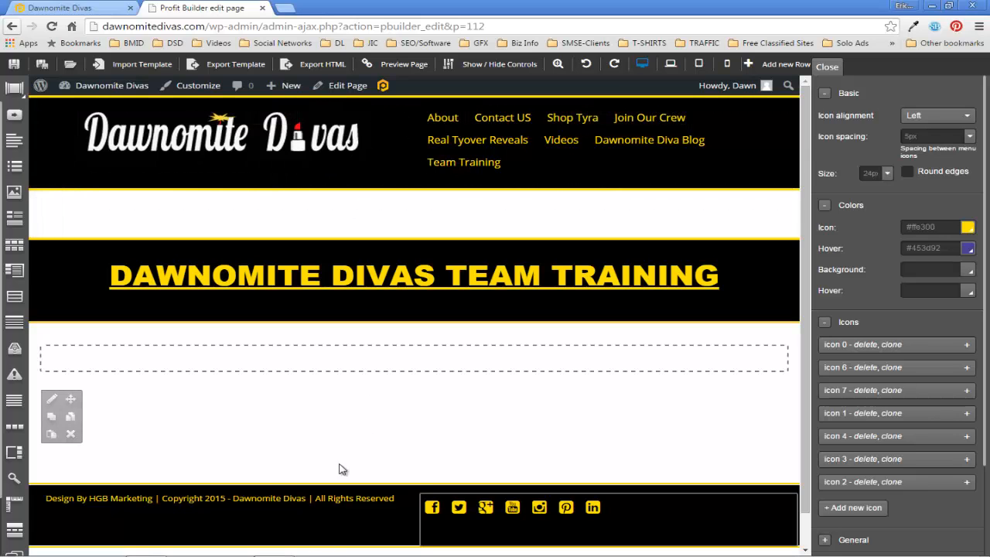
pyautogui.scroll(-1, 197, 469)
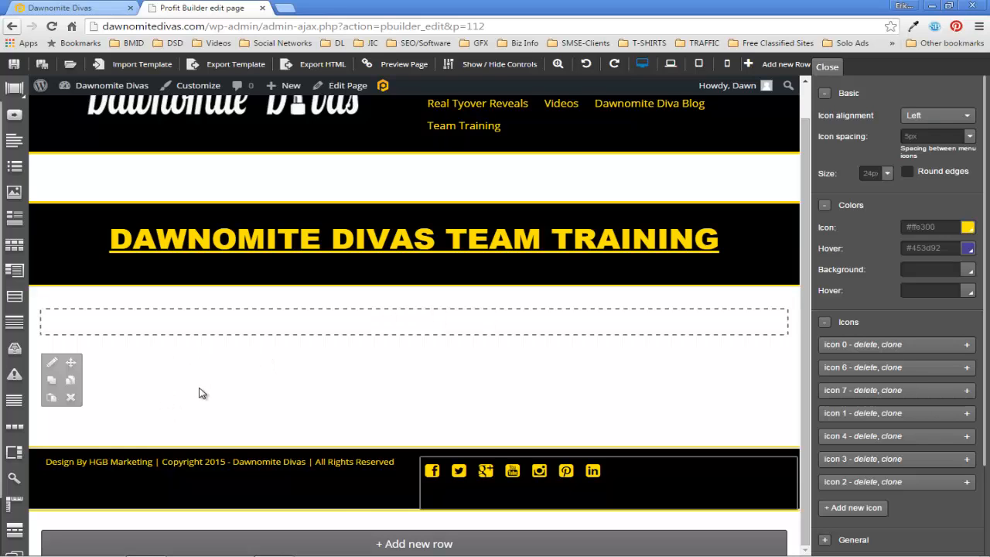
pyautogui.scroll(1, 250, 318)
pyautogui.scroll(-1, 249, 318)
pyautogui.click(377, 543)
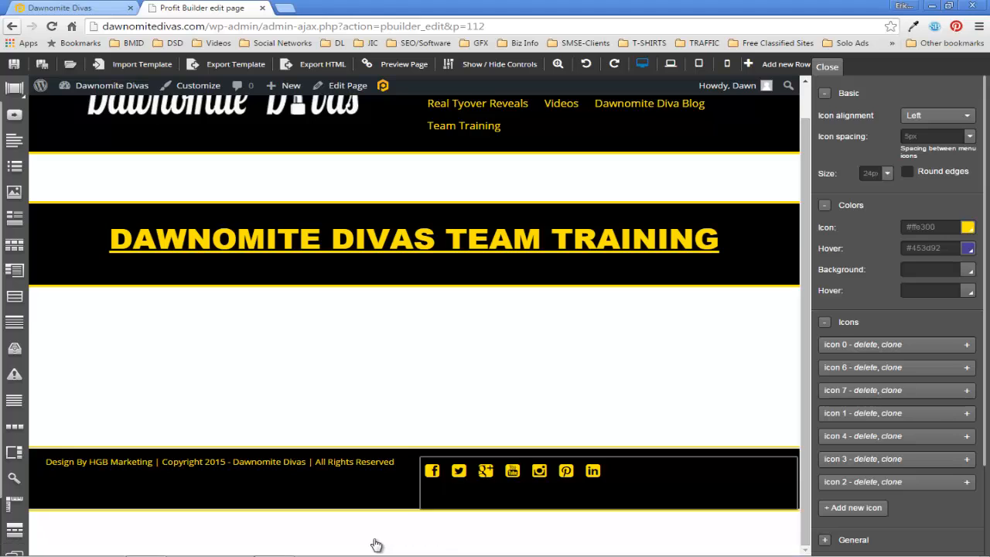
pyautogui.scroll(-1, 377, 527)
pyautogui.scroll(-1, 377, 528)
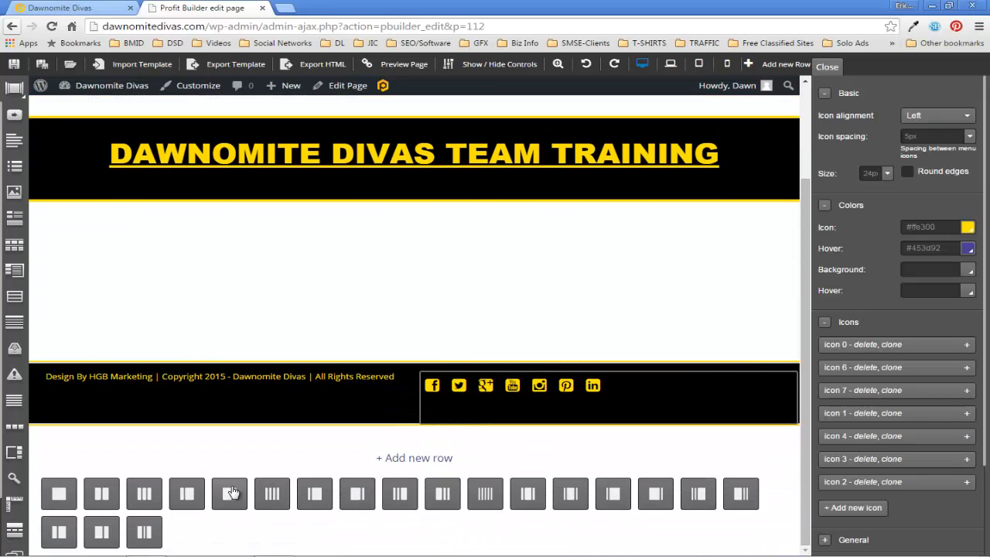
pyautogui.click(62, 494)
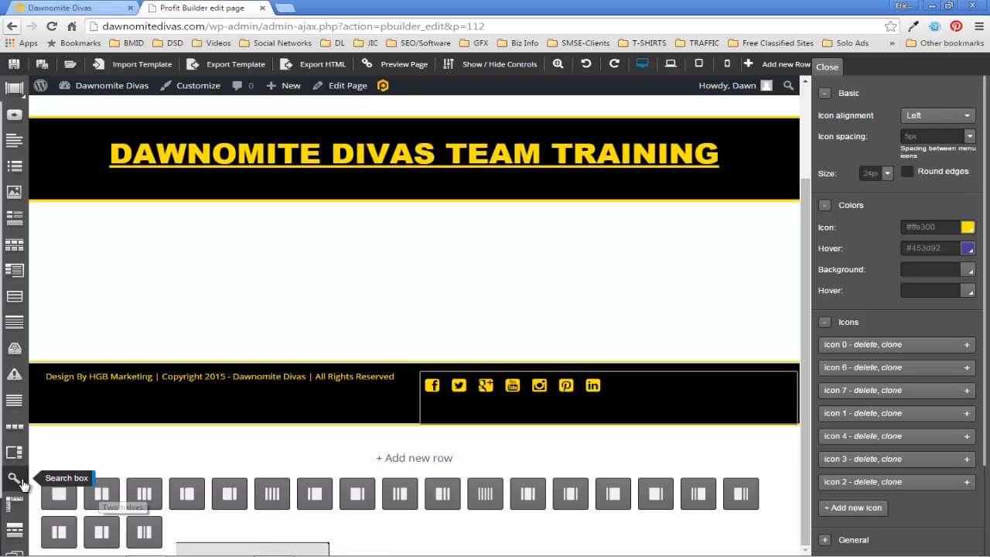
pyautogui.click(101, 495)
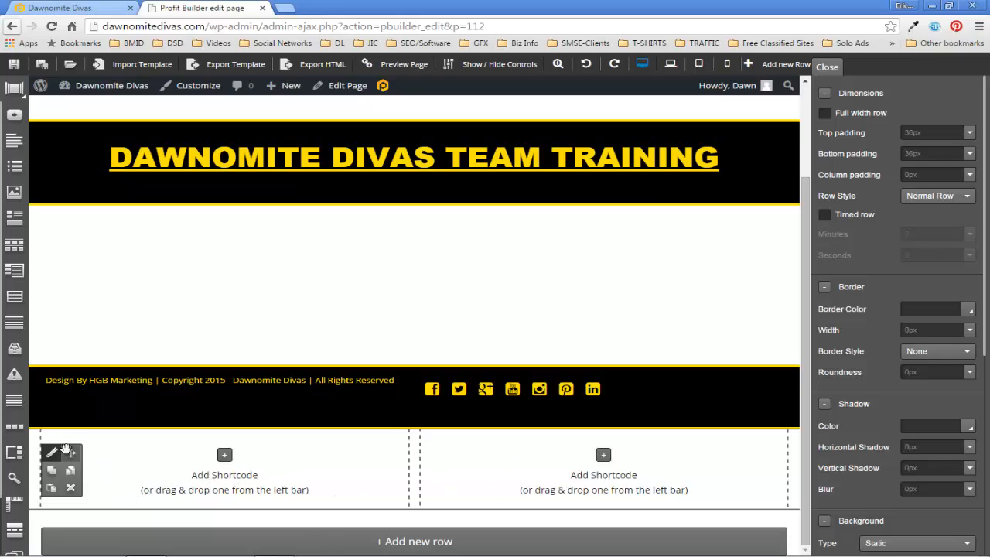
pyautogui.moveTo(71, 454); pyautogui.dragTo(154, 326)
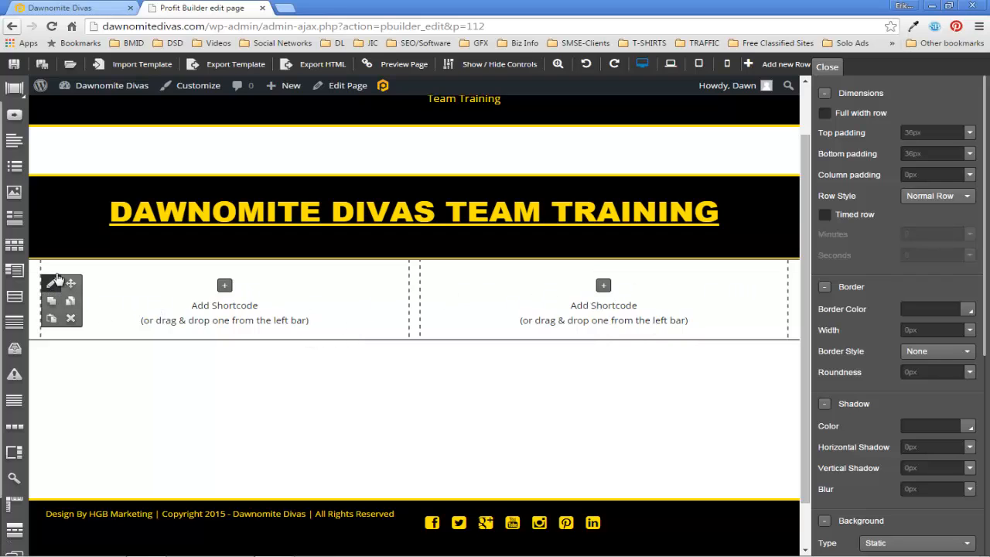
pyautogui.click(416, 338)
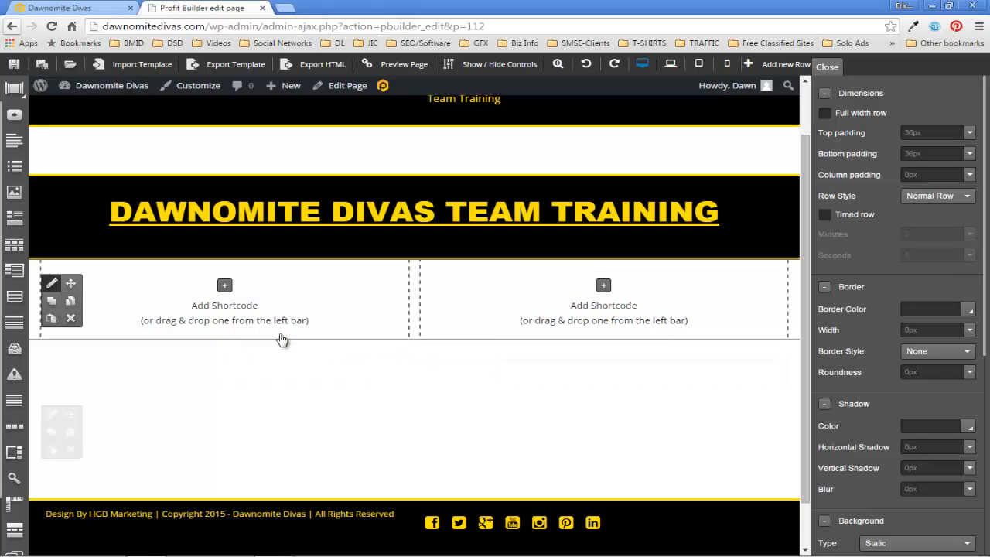
# Step: Look through the Charts, Bars, Counters shortcodes and insert a Video element from the Content group into the new row's left column
pyautogui.click(224, 286)
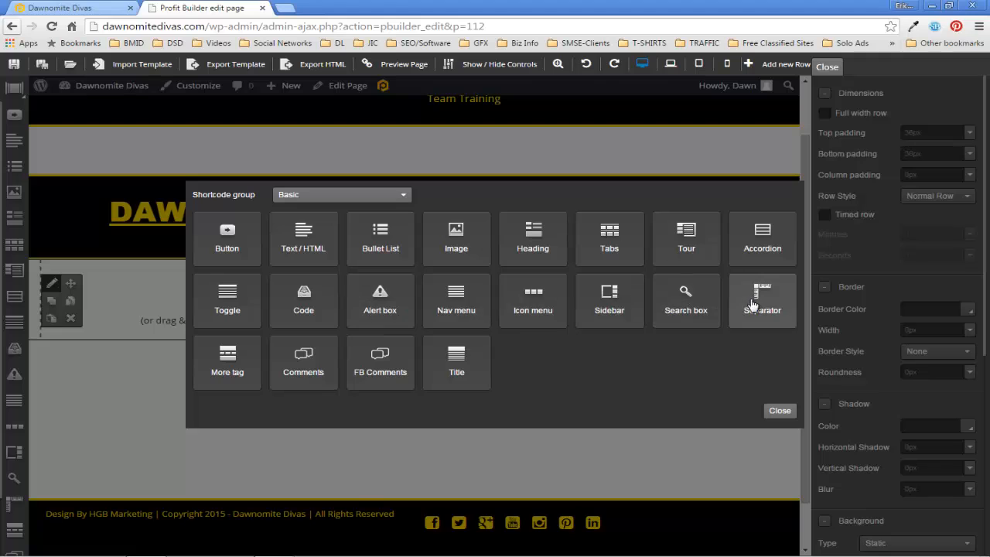
pyautogui.click(391, 200)
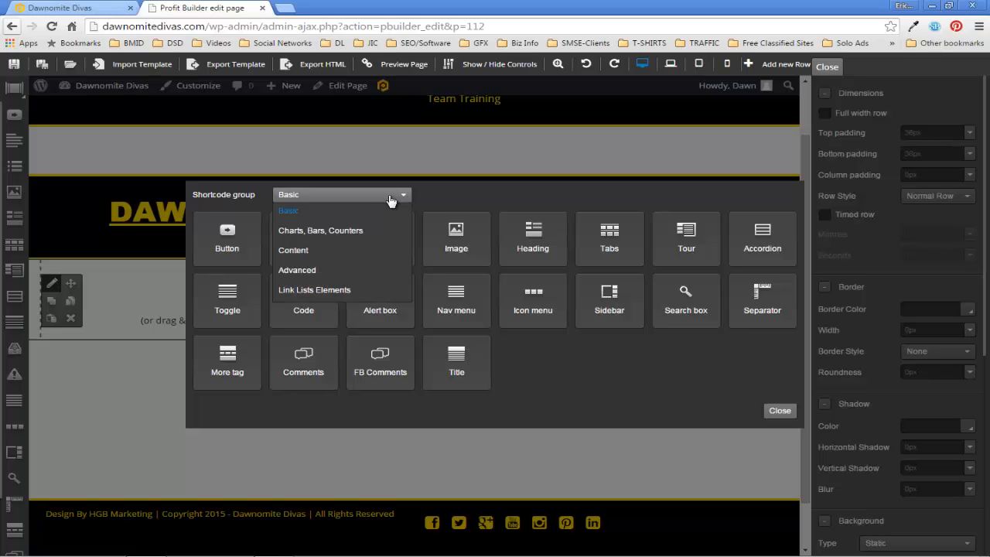
pyautogui.click(303, 232)
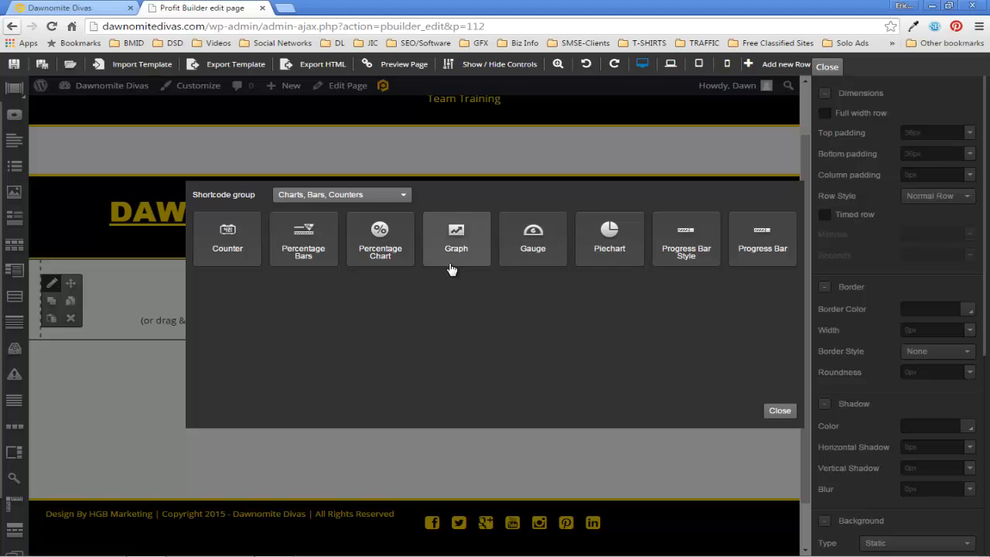
pyautogui.click(358, 197)
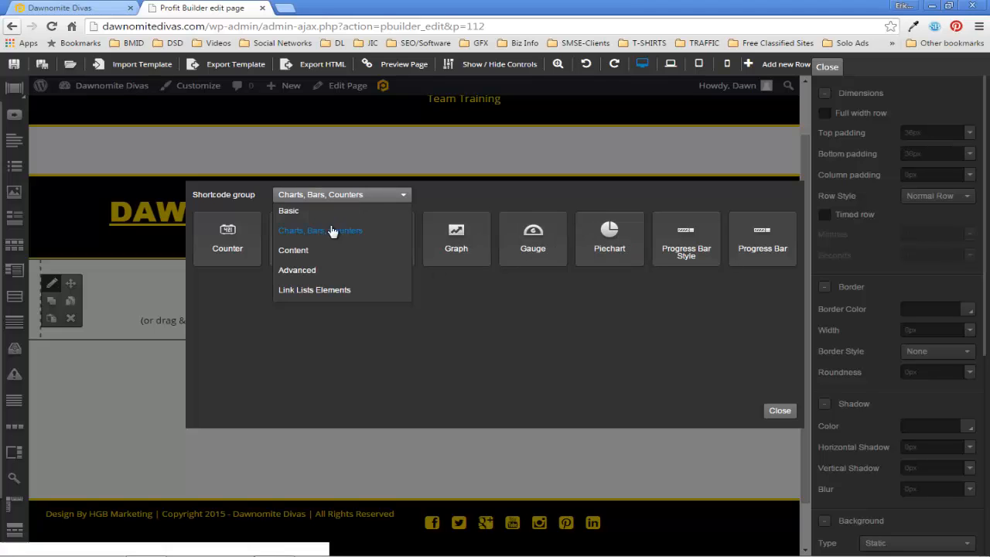
pyautogui.click(295, 251)
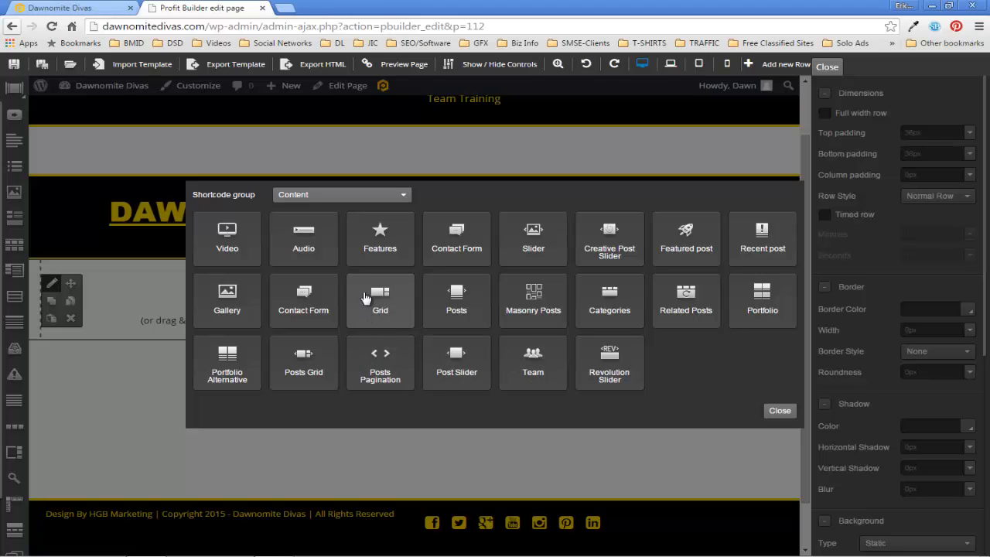
pyautogui.click(228, 240)
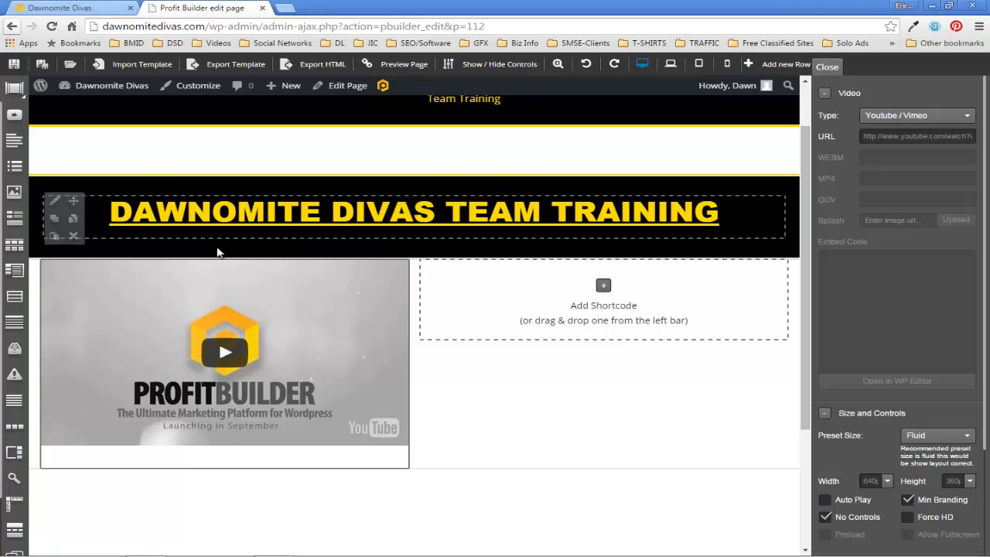
# Step: Open the settings of the row containing the video and set its top padding to 36px
pyautogui.moveTo(93, 357)
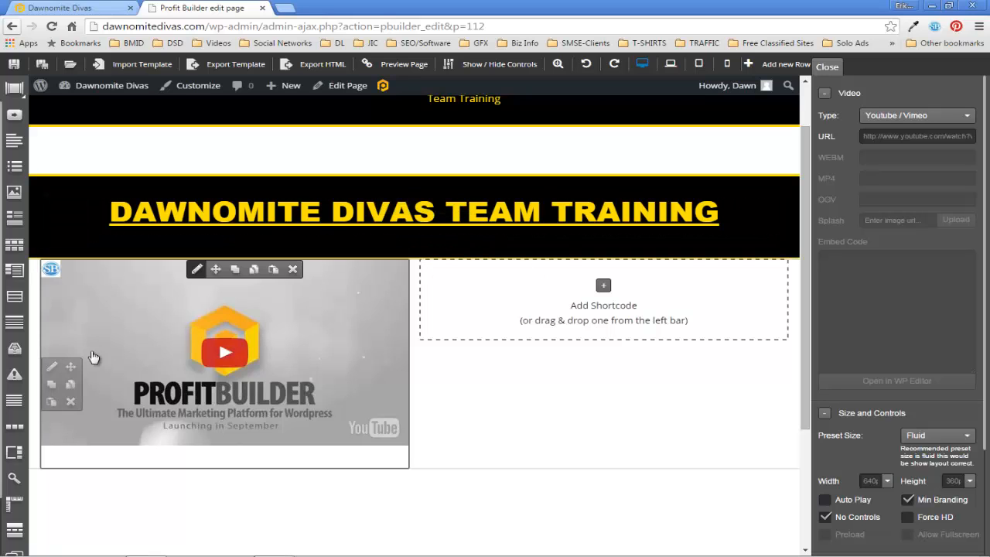
pyautogui.click(51, 366)
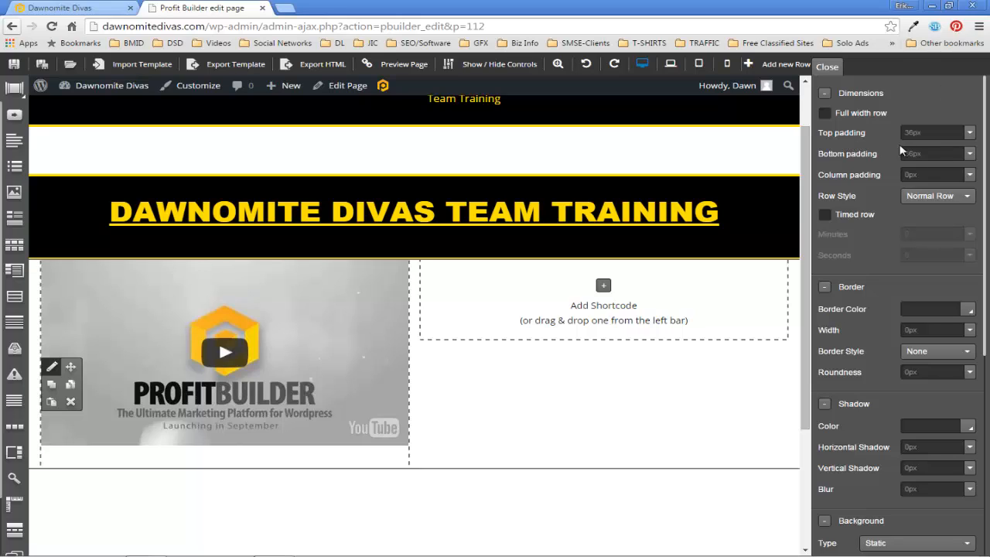
pyautogui.click(971, 134)
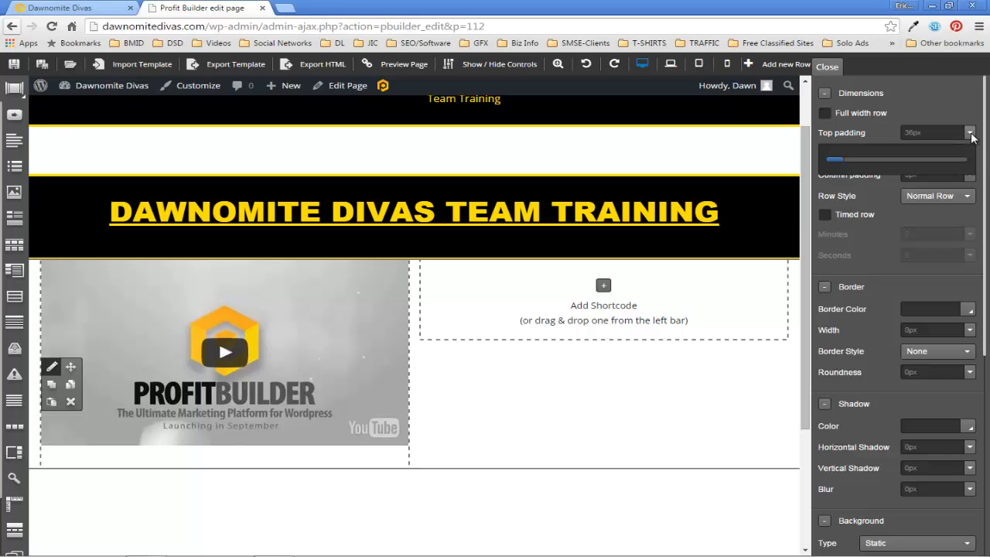
pyautogui.moveTo(850, 160); pyautogui.dragTo(842, 163)
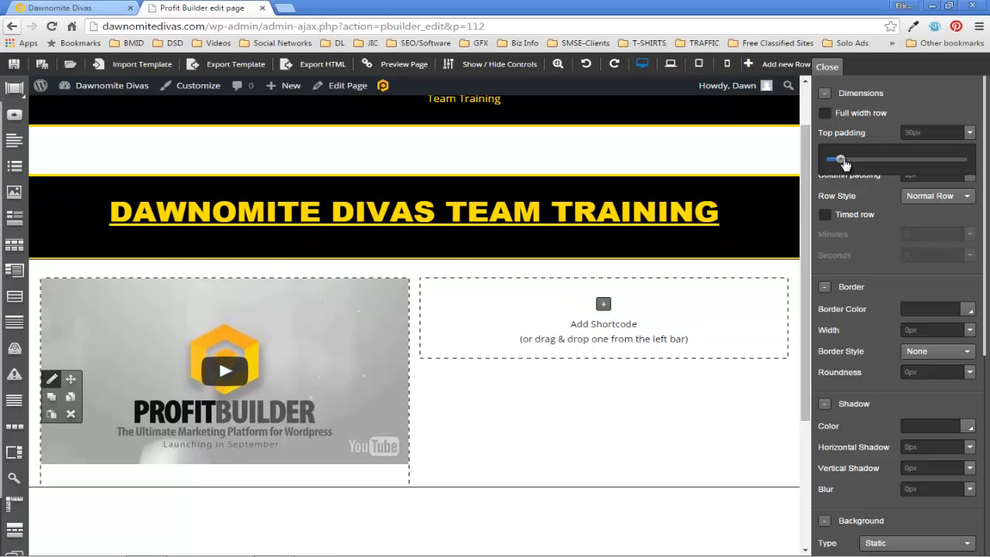
pyautogui.moveTo(843, 162); pyautogui.dragTo(845, 162)
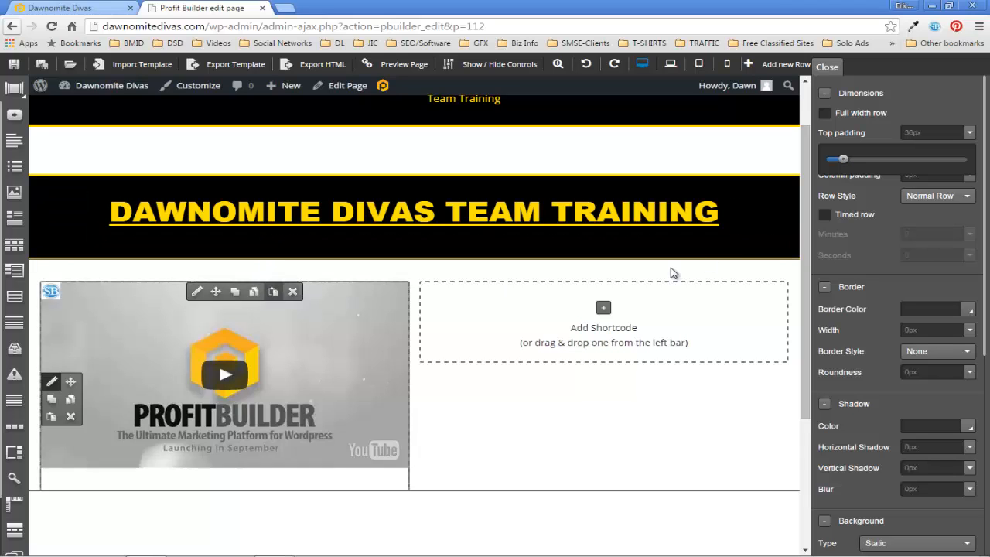
pyautogui.doubleClick(915, 133)
pyautogui.click(908, 114)
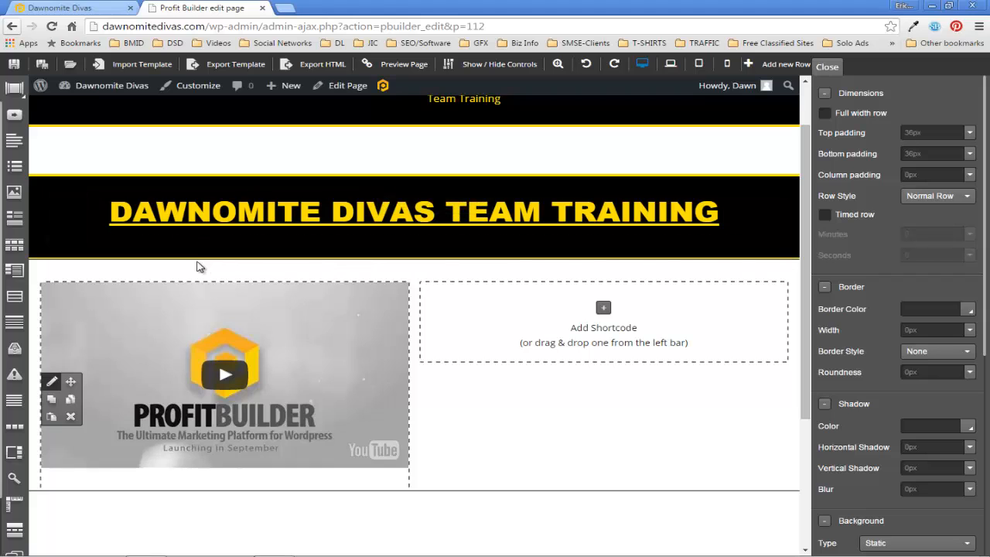
# Step: Increase the video row's top padding and enter a new pixel value for it
pyautogui.click(969, 133)
pyautogui.moveTo(835, 159); pyautogui.dragTo(848, 159)
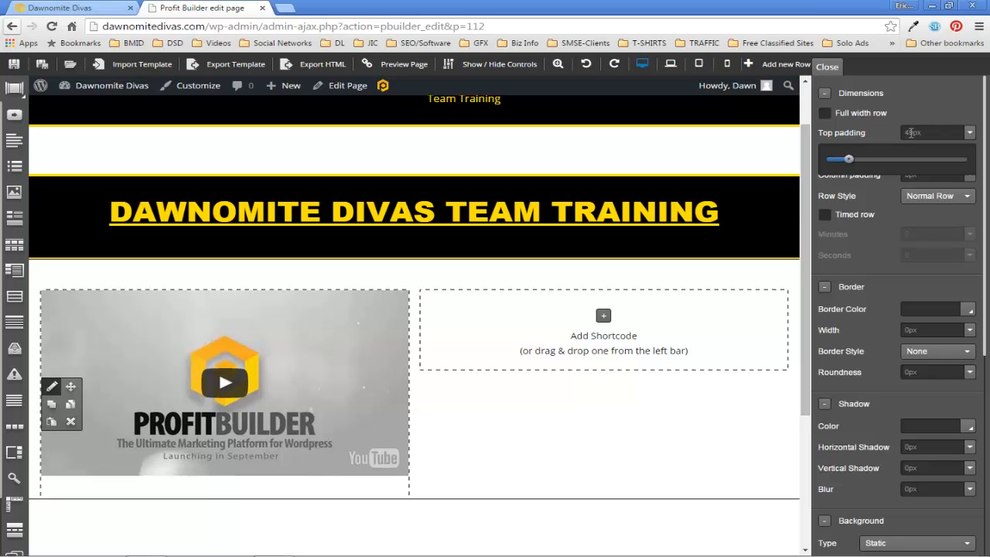
pyautogui.moveTo(905, 133); pyautogui.dragTo(915, 133)
pyautogui.press('BackSpace')
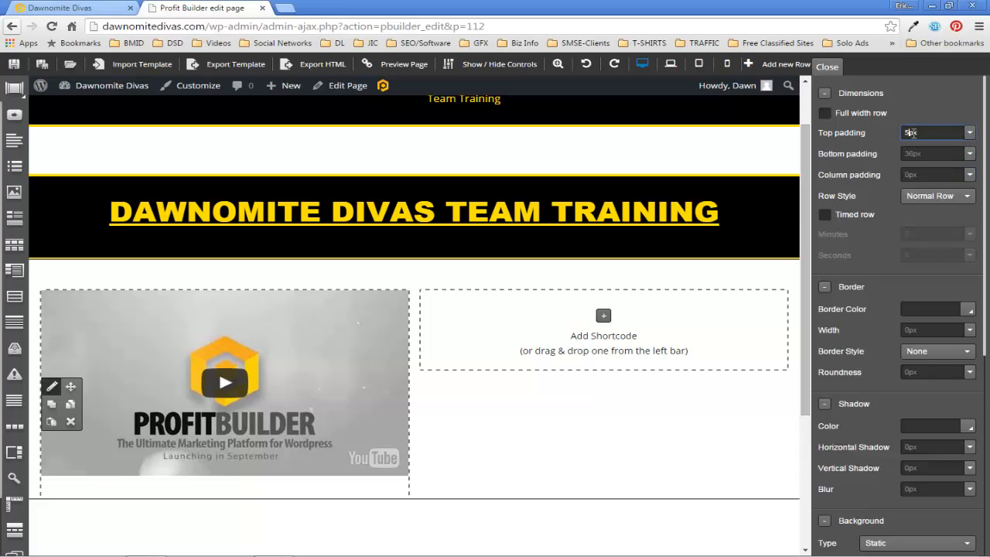
pyautogui.write('40')
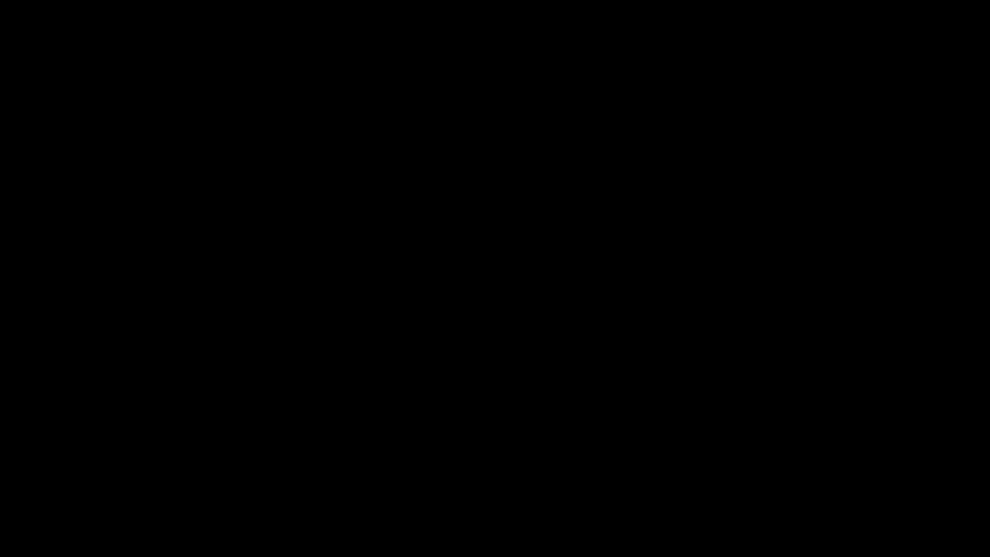